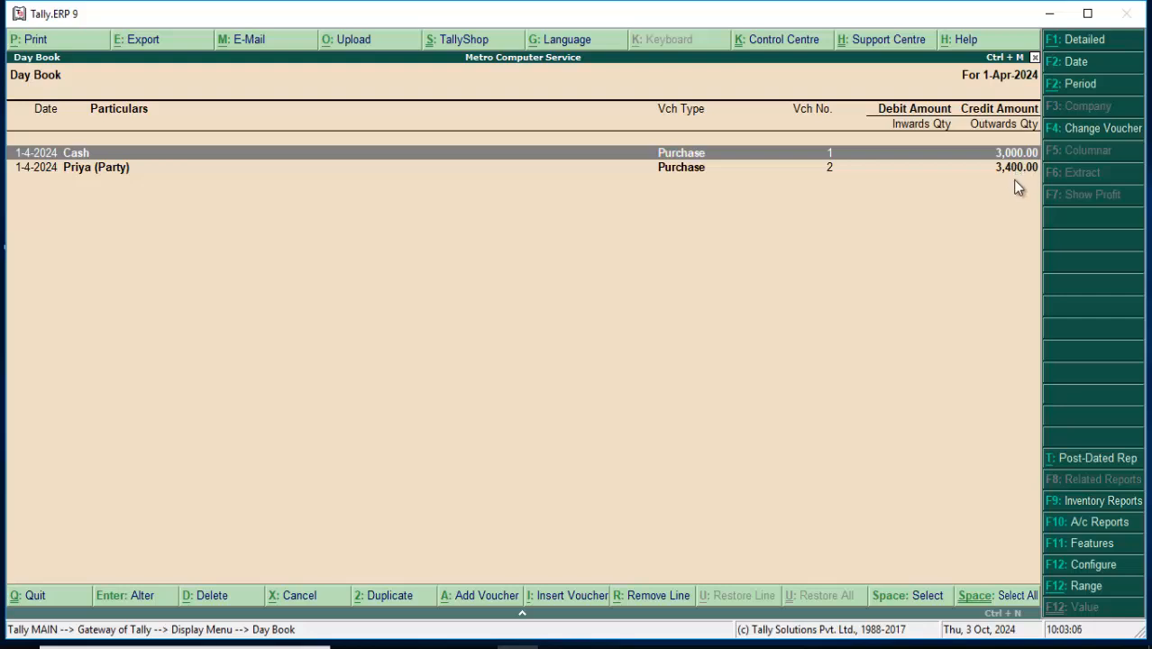
# - Open the Balance Sheet and trace Current Liabilities through Sundry Creditors and the supplier's April entries to the purchase voucher
pyautogui.press('Escape')
pyautogui.press('Escape')
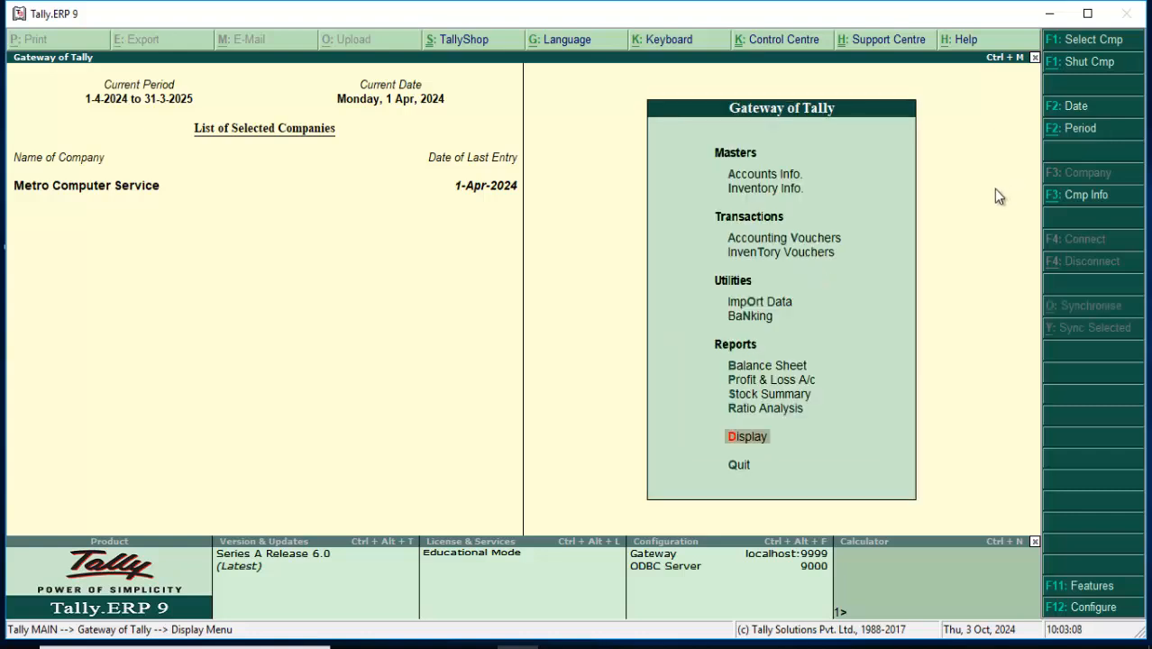
pyautogui.click(787, 368)
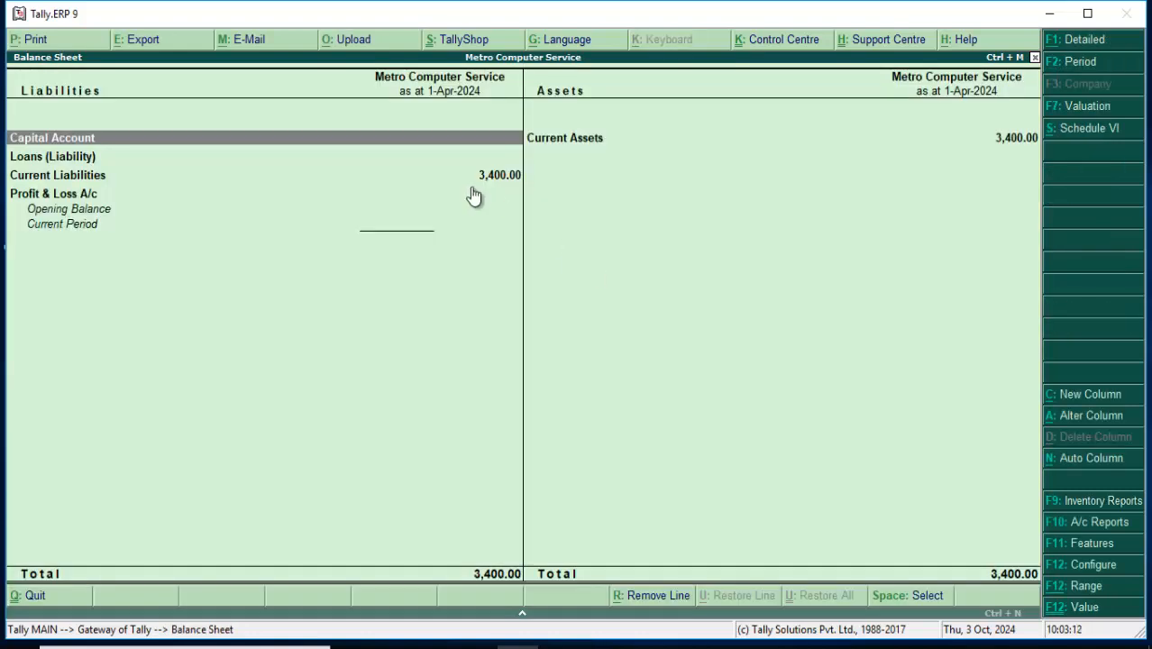
pyautogui.click(491, 180)
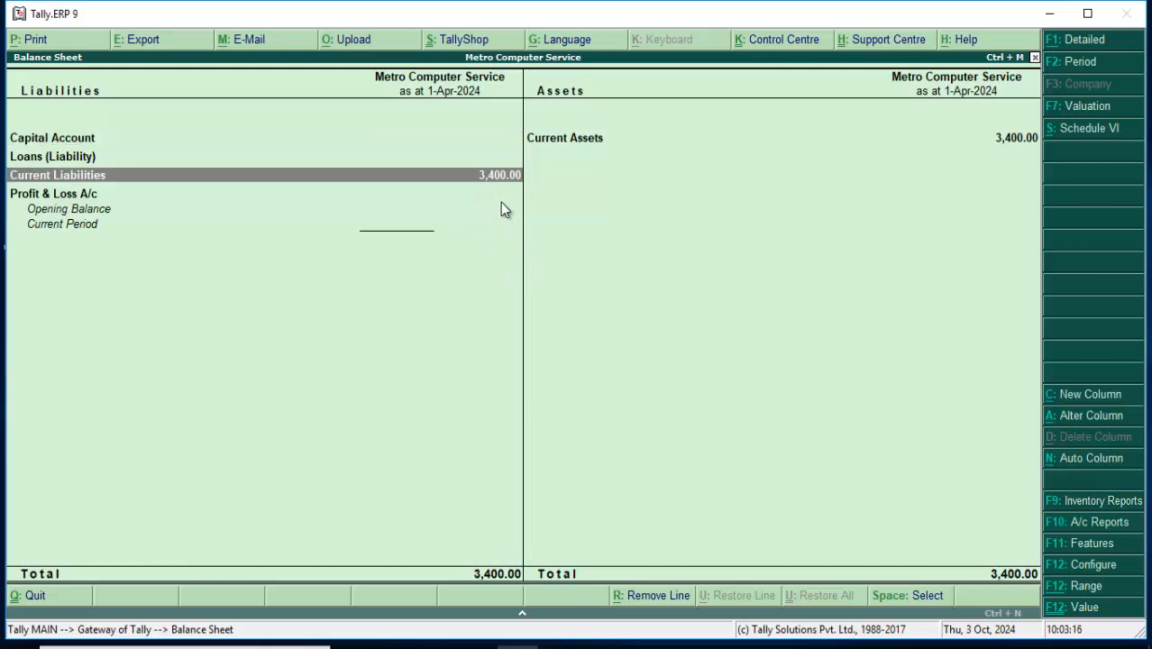
pyautogui.click(499, 172)
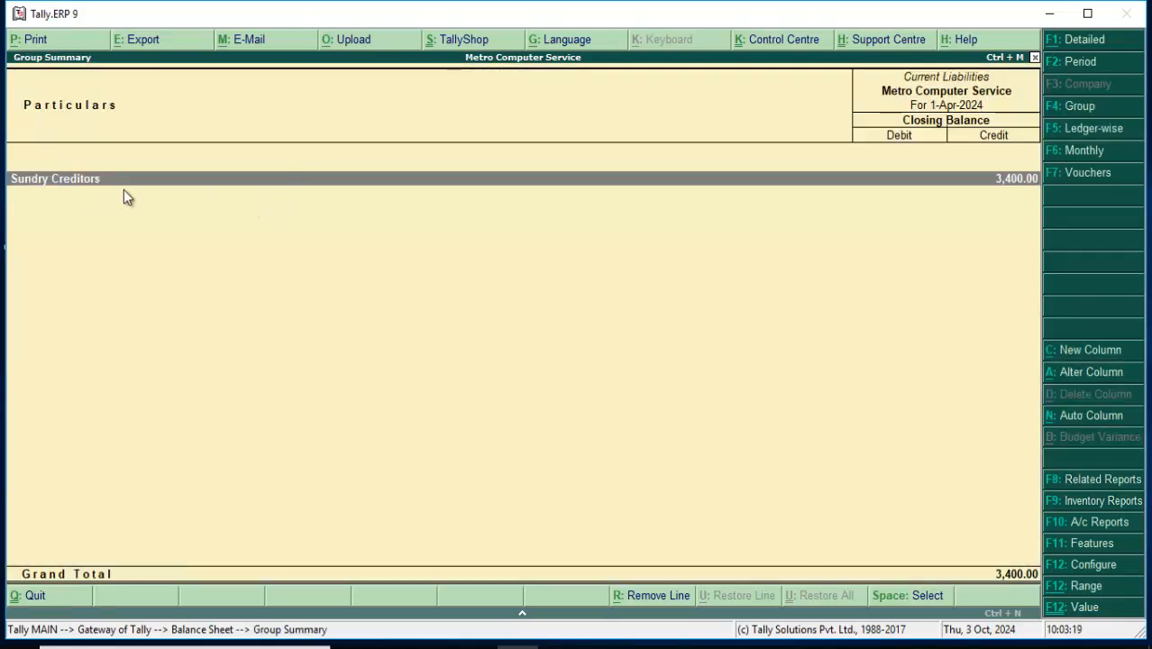
pyautogui.press('Return')
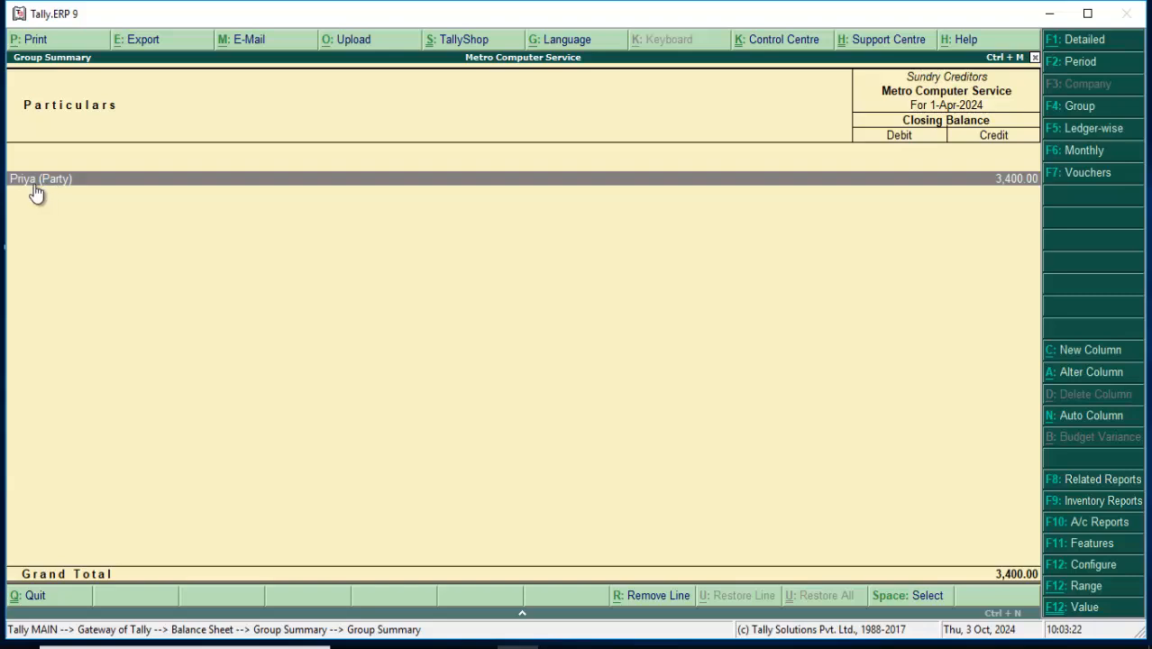
pyautogui.click(136, 179)
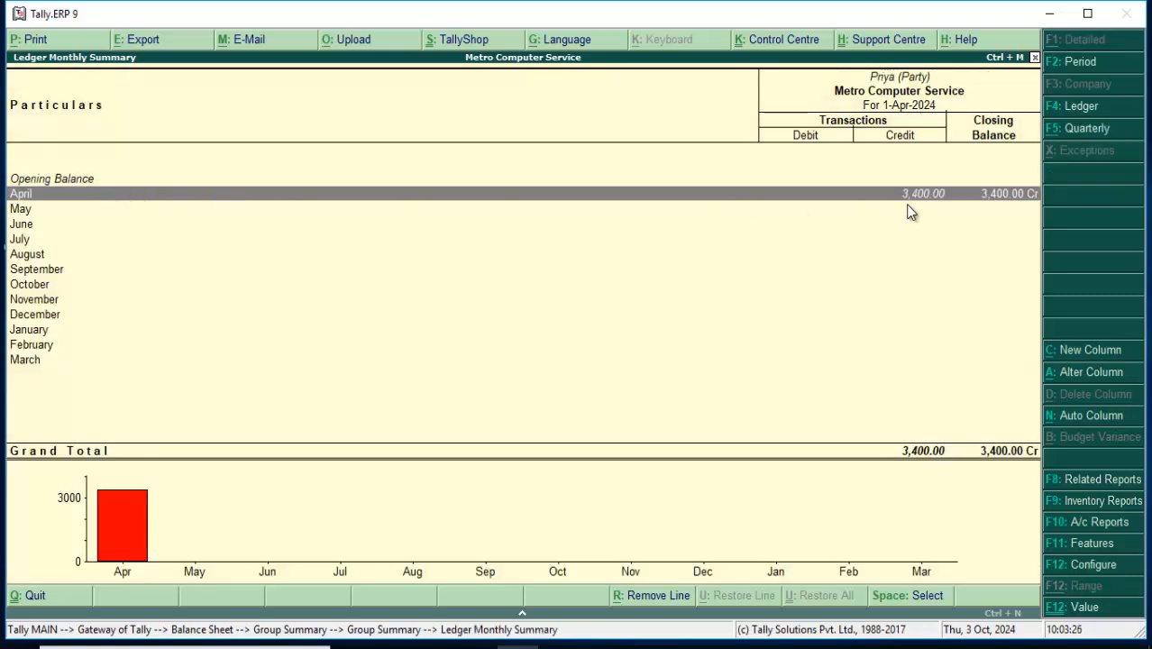
pyautogui.press('Return')
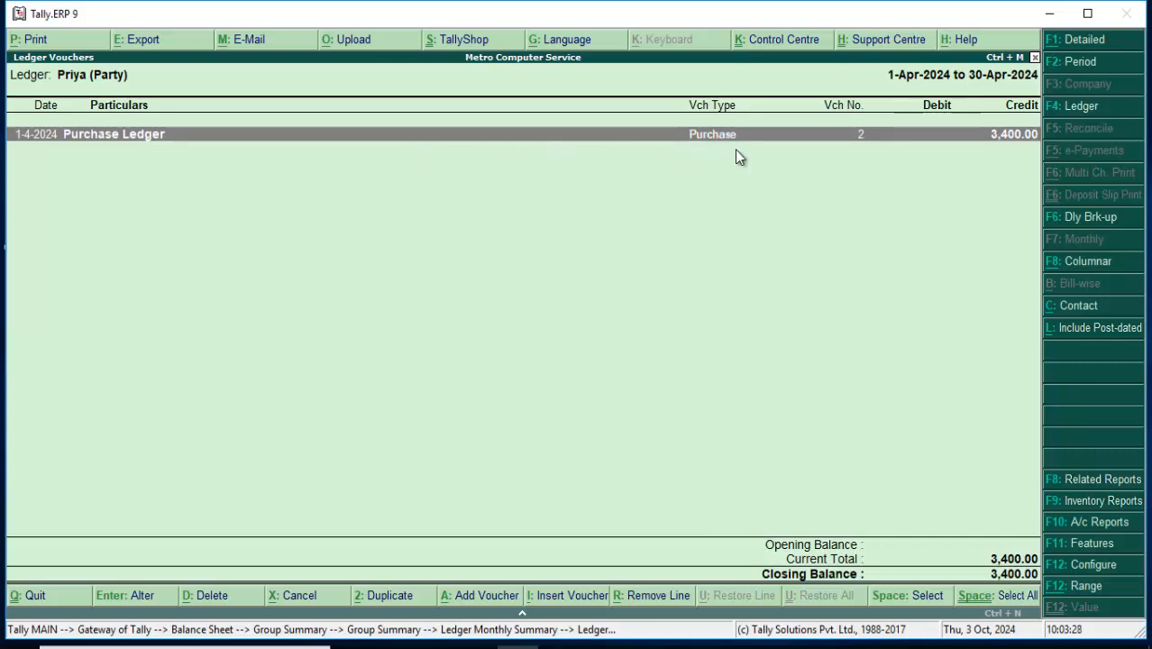
pyautogui.press('Return')
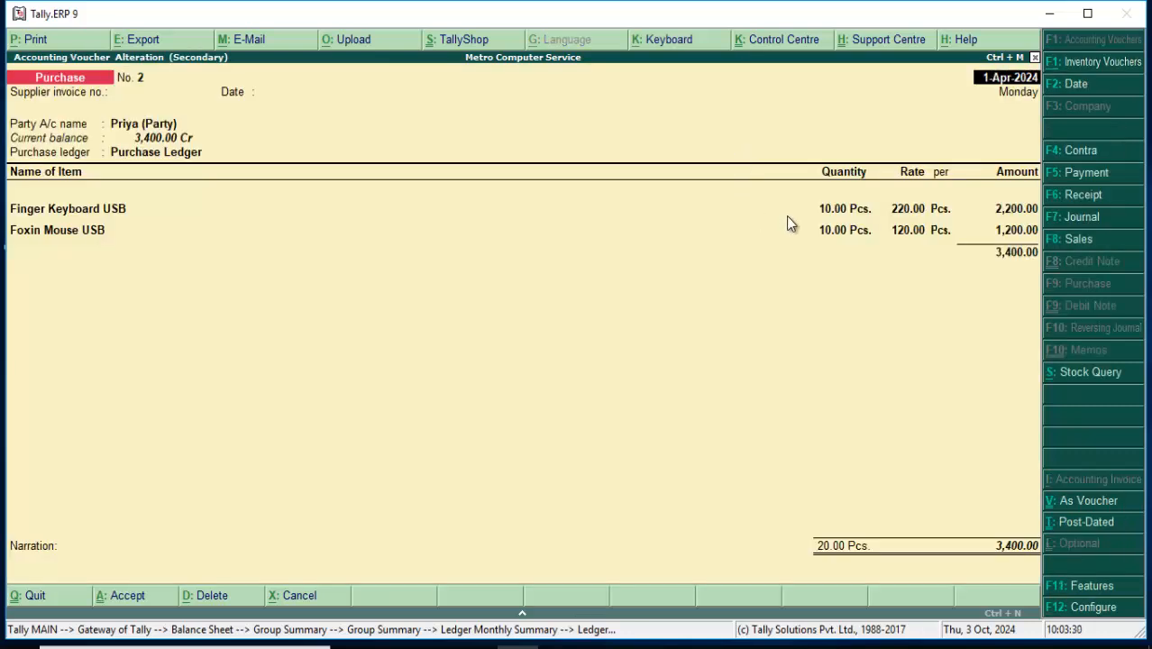
# - Close the supplier's purchase voucher and the Balance Sheet reports, returning to the Gateway of Tally
pyautogui.press('Escape')
pyautogui.press('y')
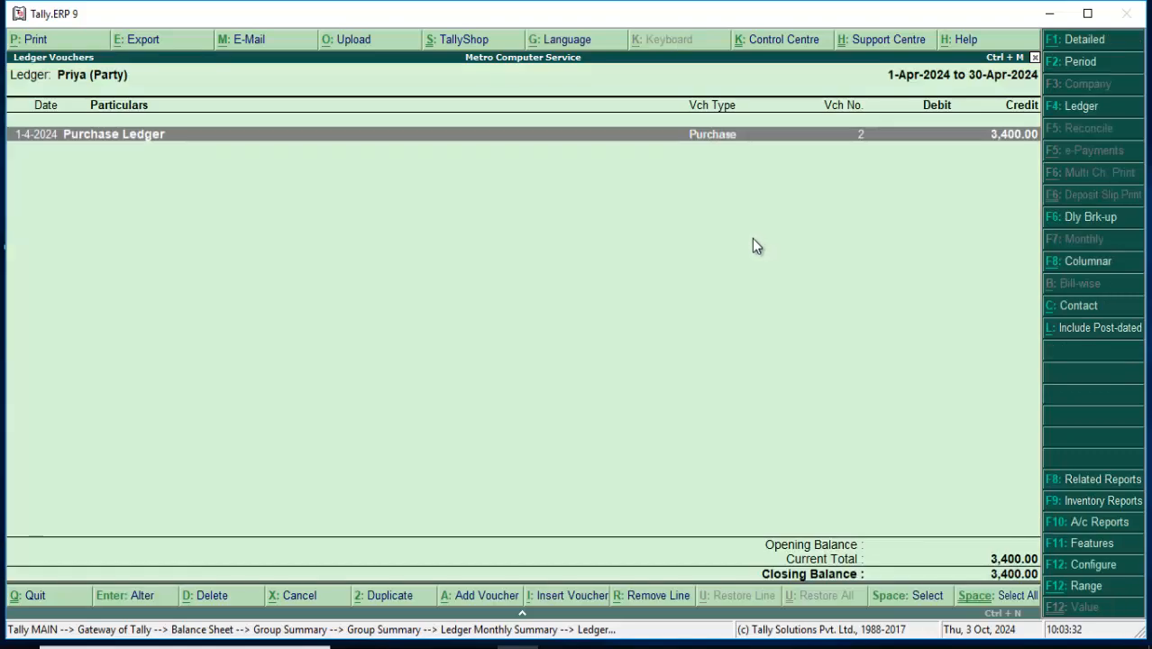
pyautogui.press('Escape')
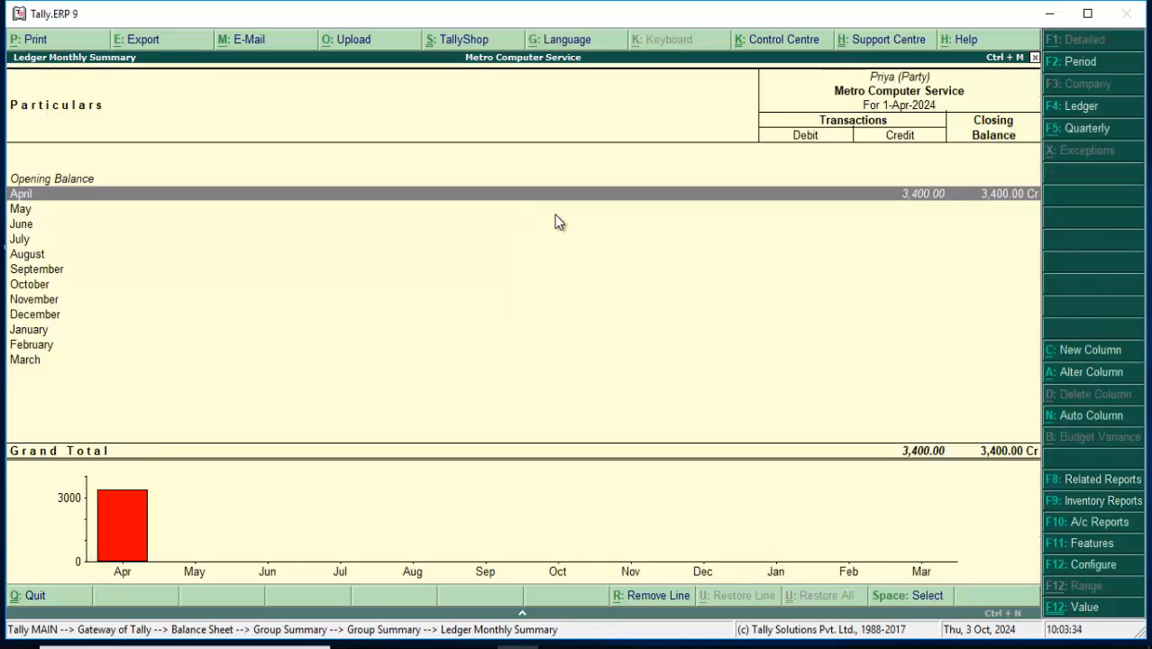
pyautogui.press('Escape')
pyautogui.press('Escape')
pyautogui.press('Escape')
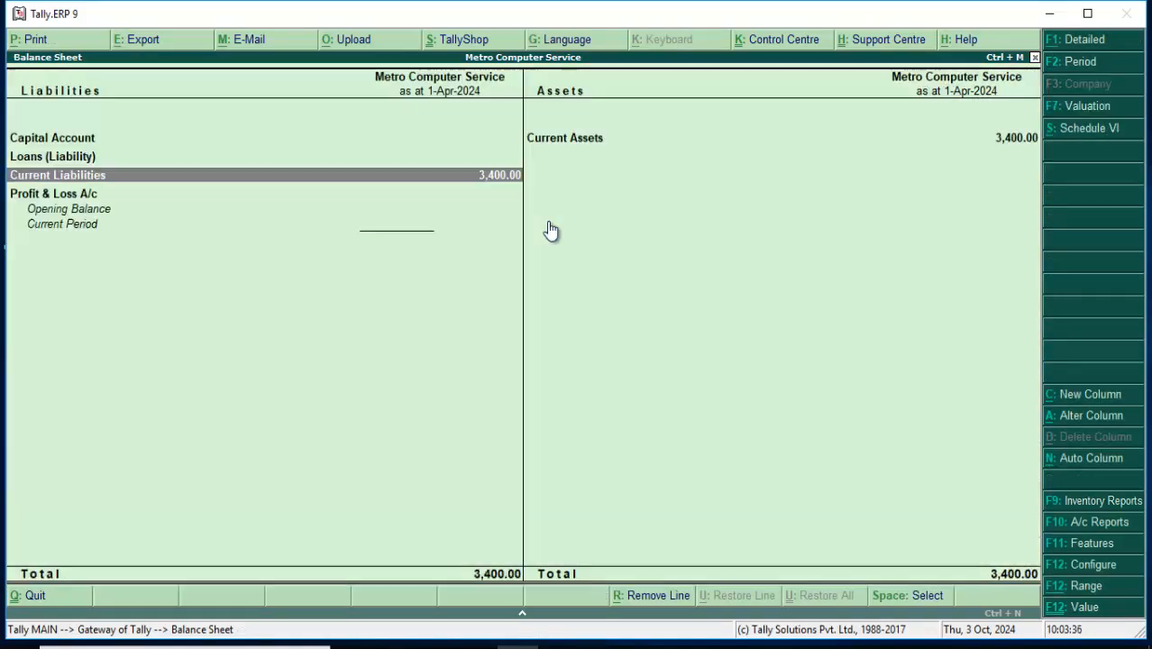
pyautogui.press('Escape')
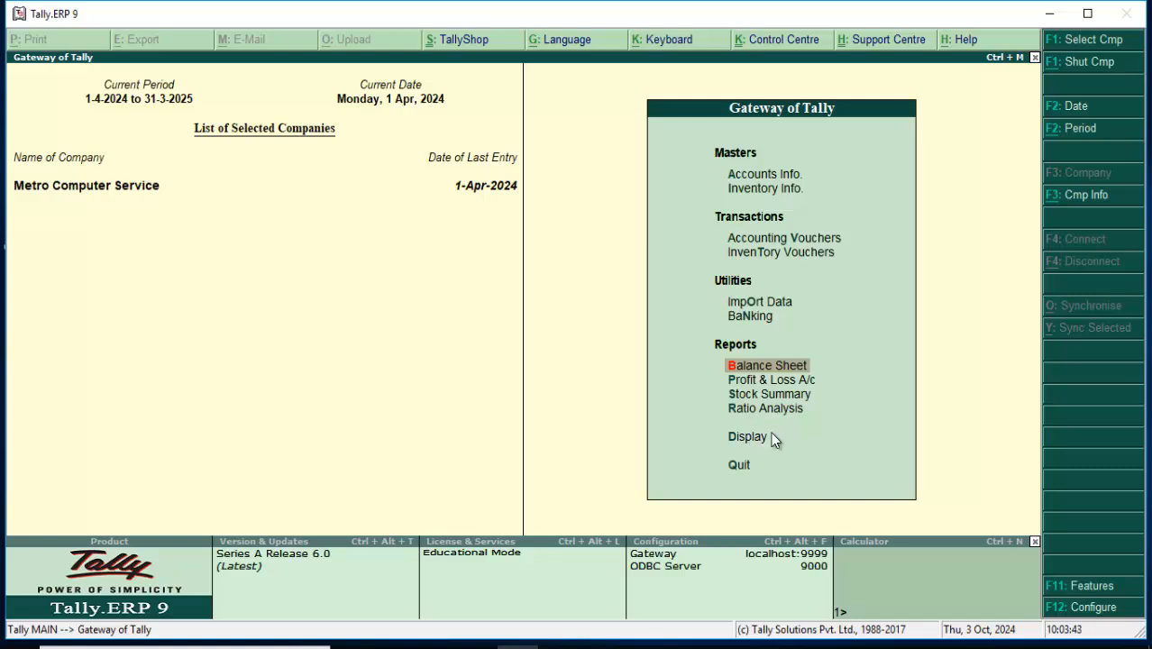
# - Open the Day Book, examine the items and rates in the Cash purchase voucher, and return to the Gateway of Tally
pyautogui.press('Down')
pyautogui.press('Down')
pyautogui.press('Down')
pyautogui.press('Down')
pyautogui.press('Return')
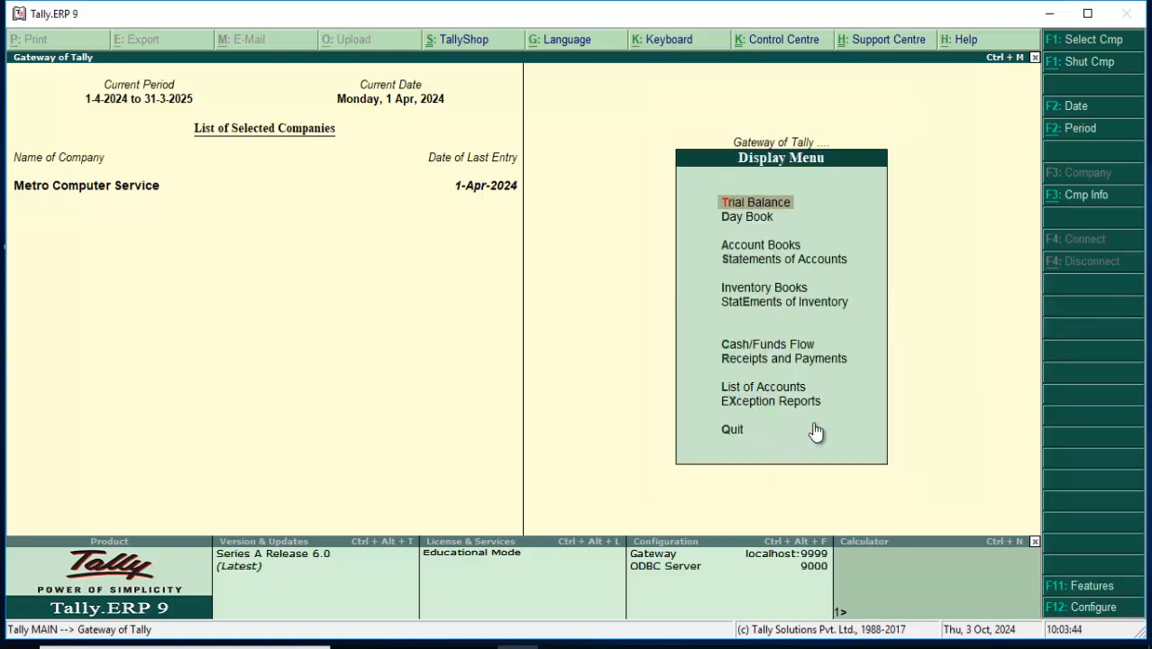
pyautogui.click(739, 219)
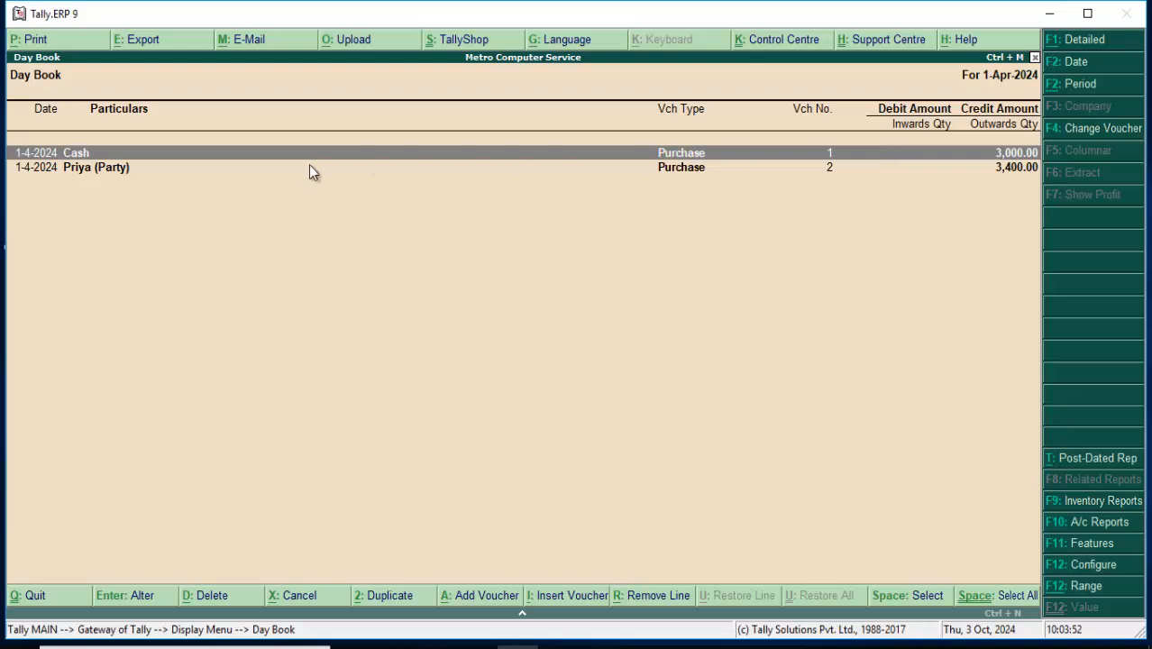
pyautogui.press('Return')
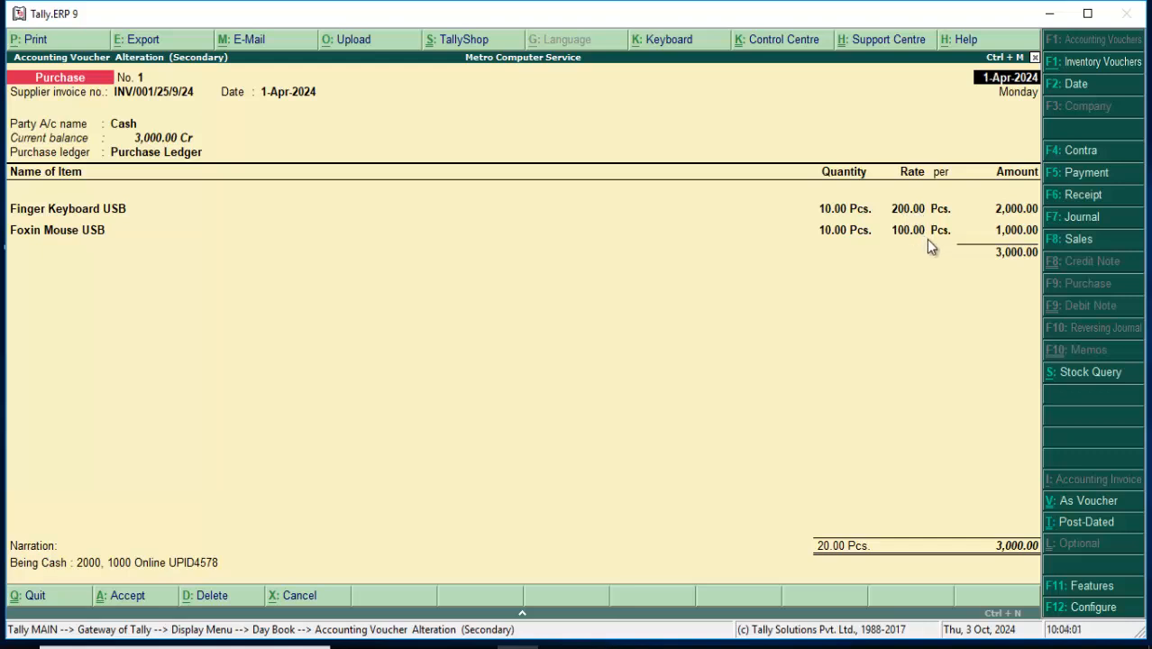
pyautogui.press('Escape')
pyautogui.press('y')
pyautogui.press('Escape')
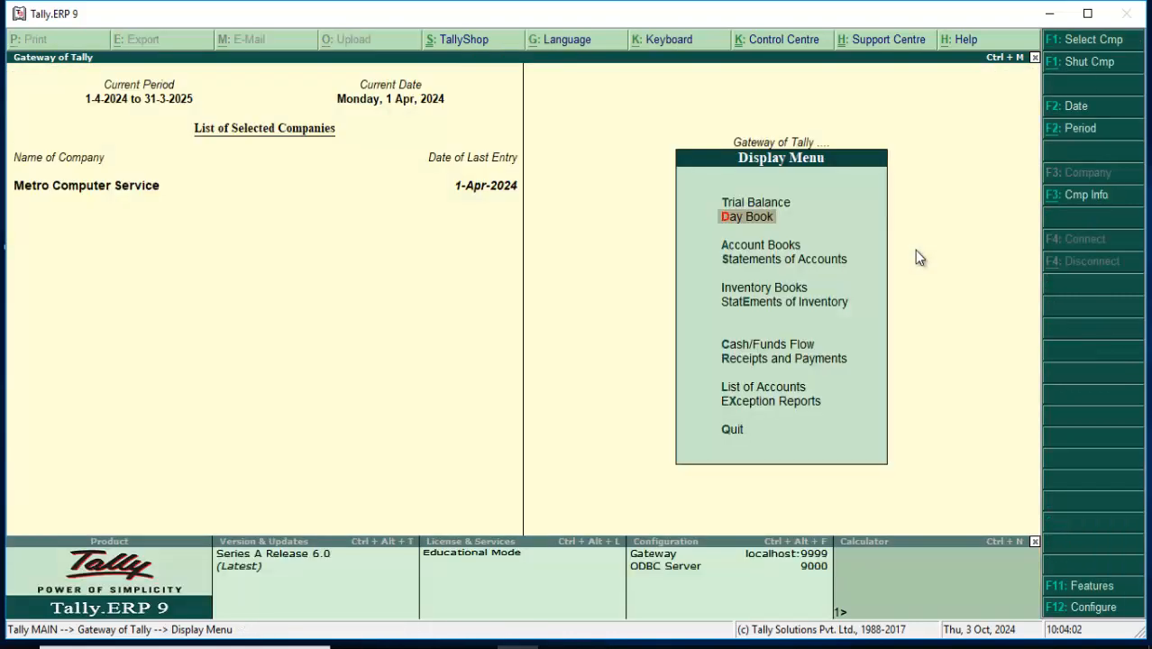
pyautogui.press('Escape')
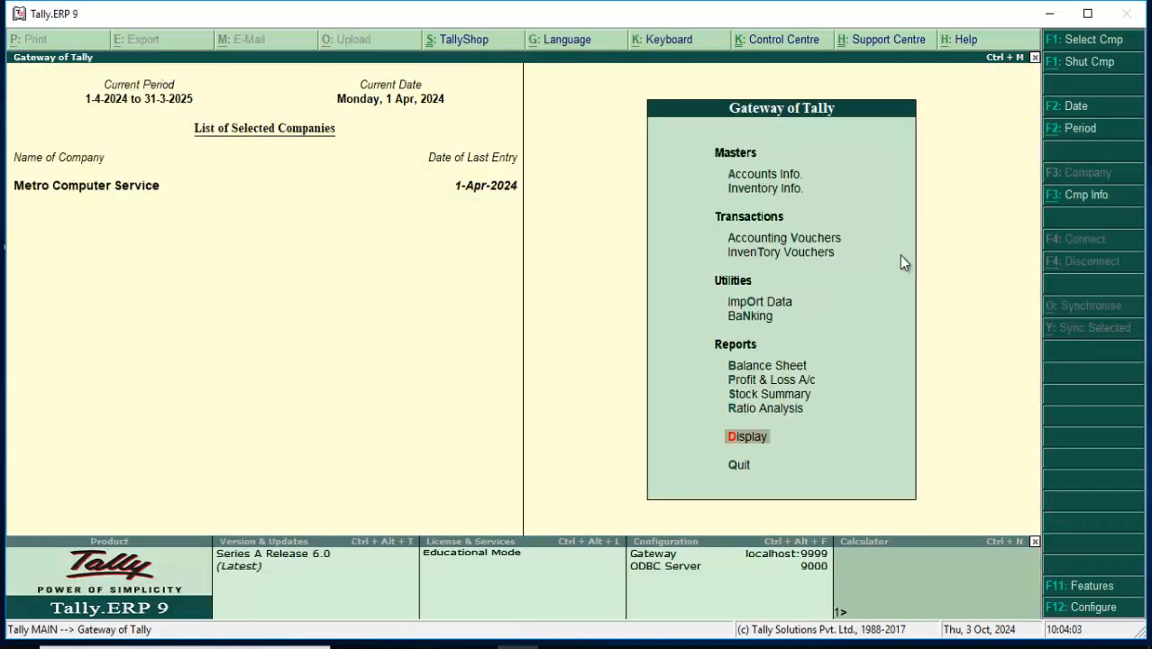
# - Create a Sales accounting voucher with a blank reference number and Cash as the party account
pyautogui.click(790, 240)
pyautogui.click(789, 237)
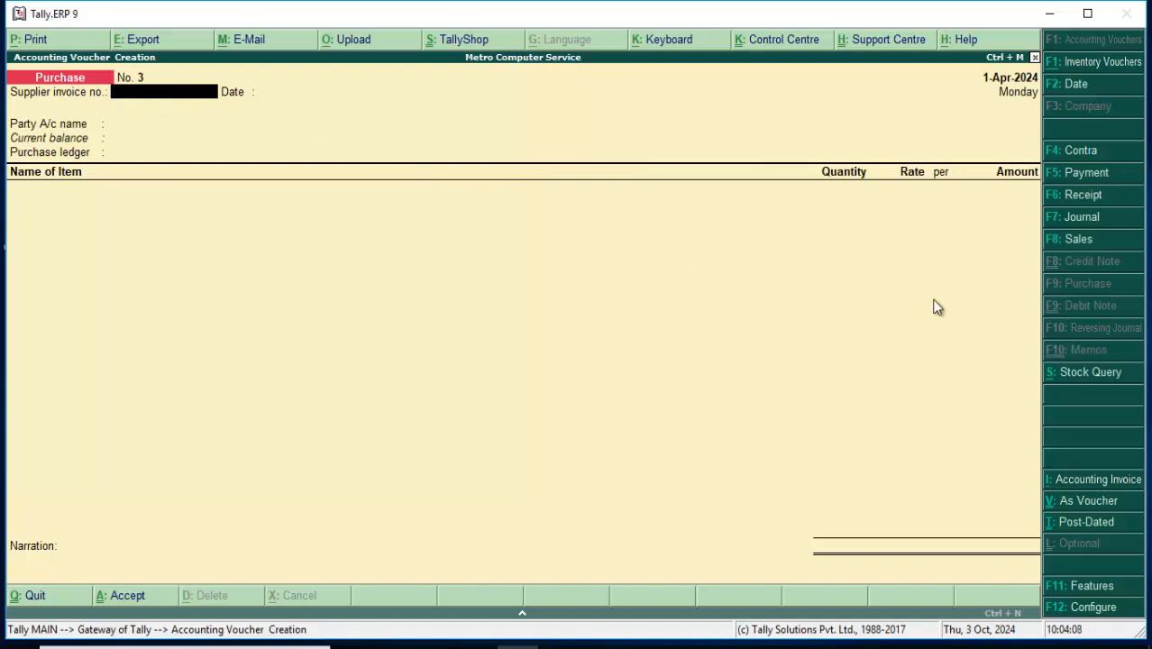
pyautogui.click(1072, 239)
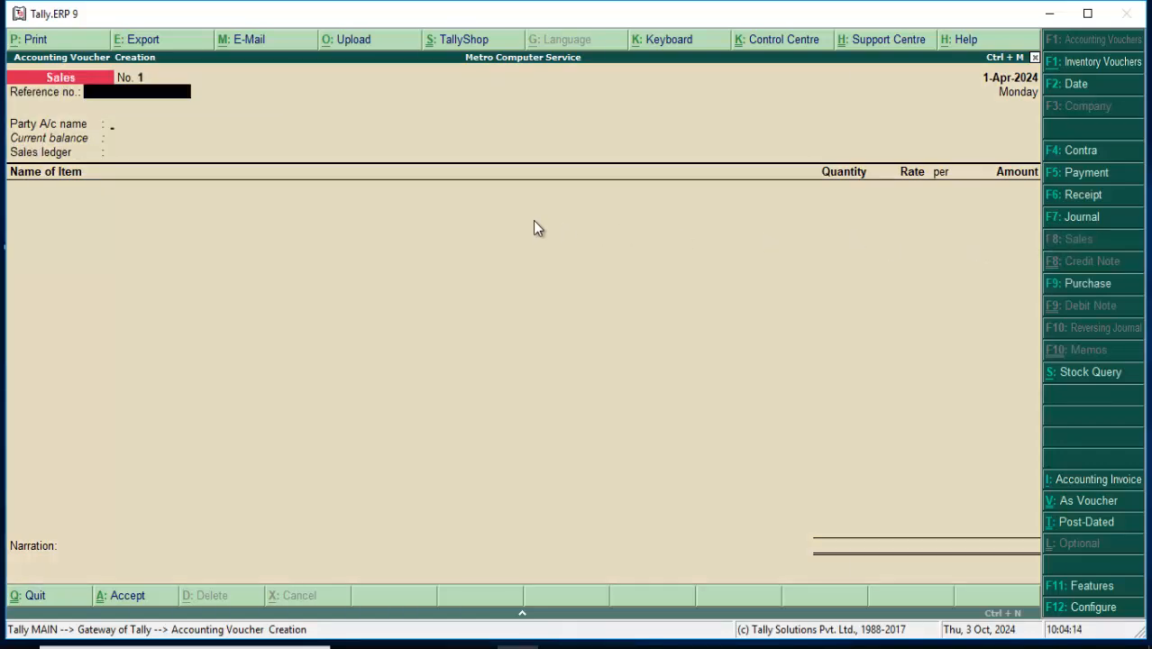
pyautogui.press('Return')
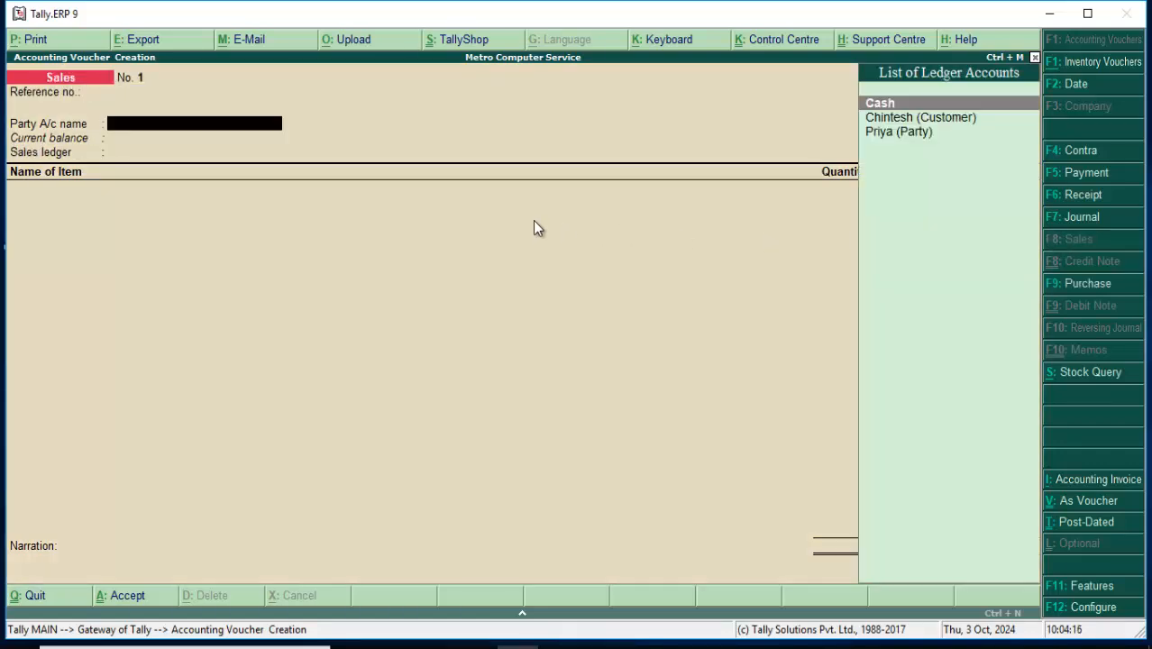
pyautogui.press('Return')
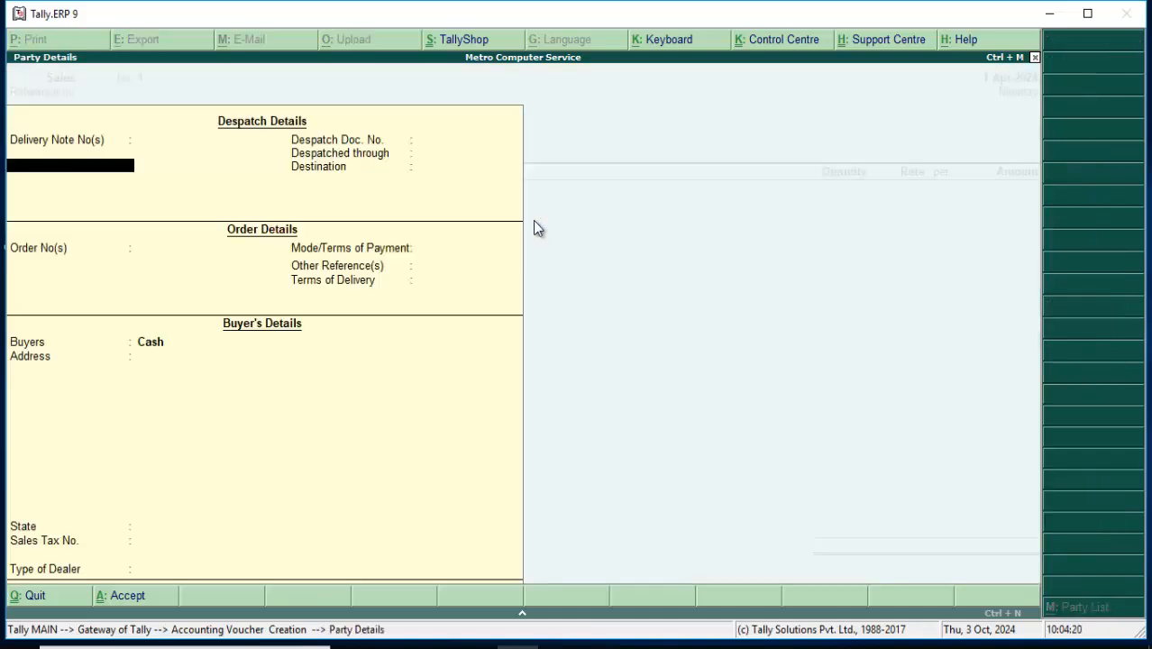
# - Leave the despatch, order and address details blank, with state Not Applicable and dealer type Regular for the Cash buyer
pyautogui.press('Return')
pyautogui.press('Return')
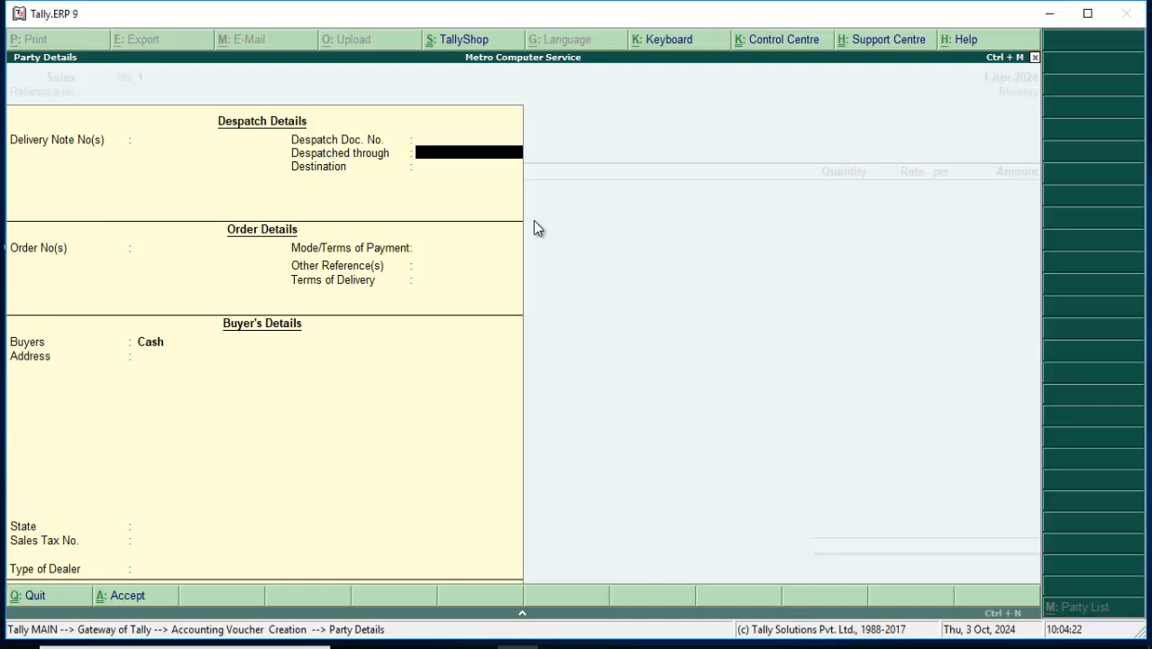
pyautogui.press('Return')
pyautogui.press('Return')
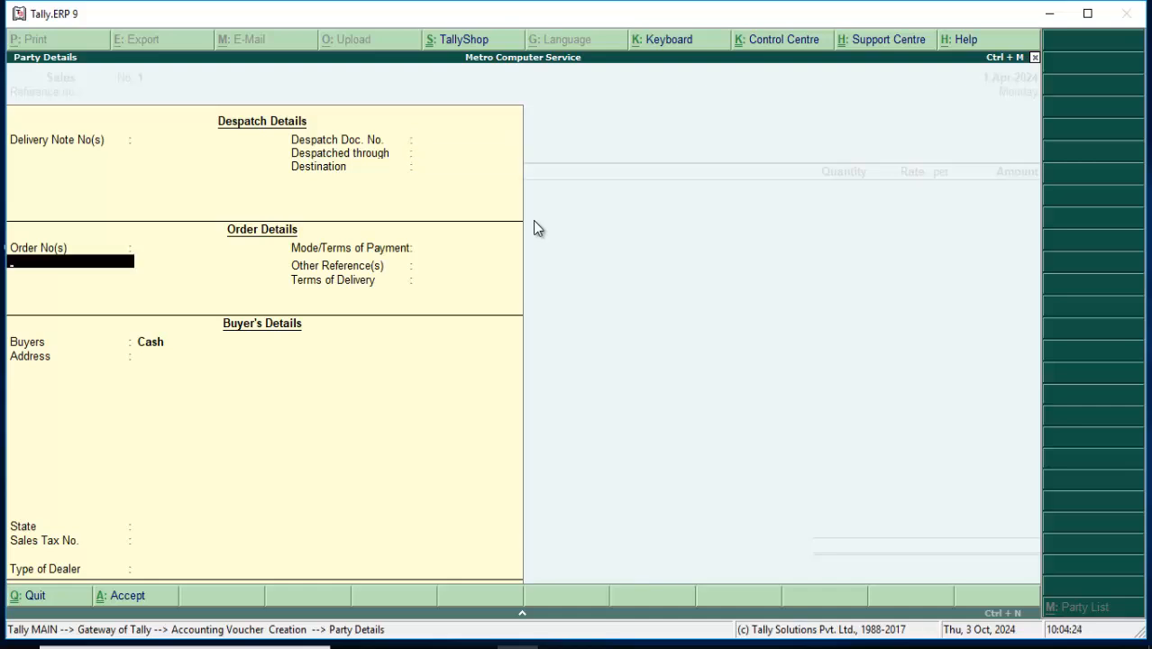
pyautogui.press('Return')
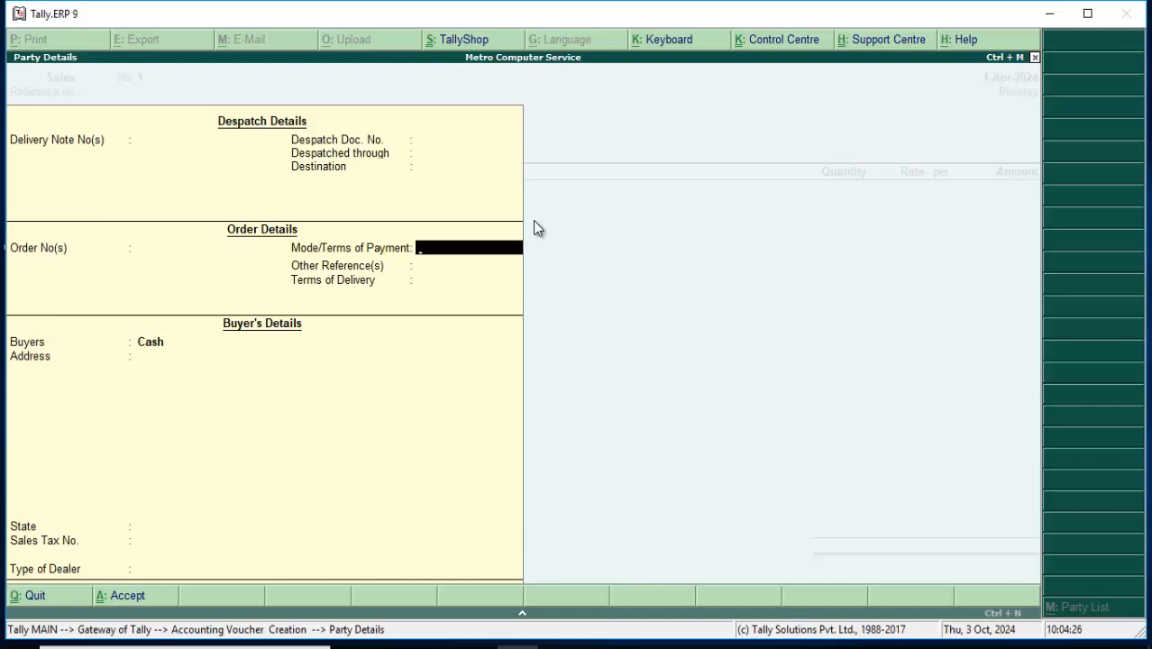
pyautogui.press('Return')
pyautogui.press('Return')
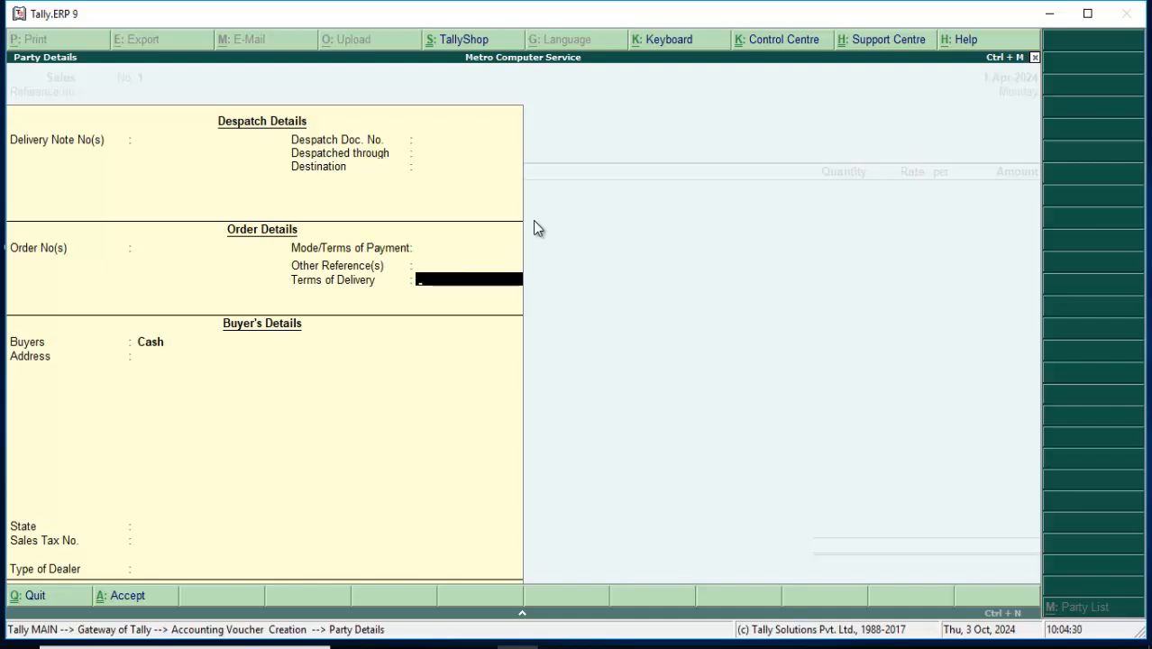
pyautogui.press('Return')
pyautogui.press('Return')
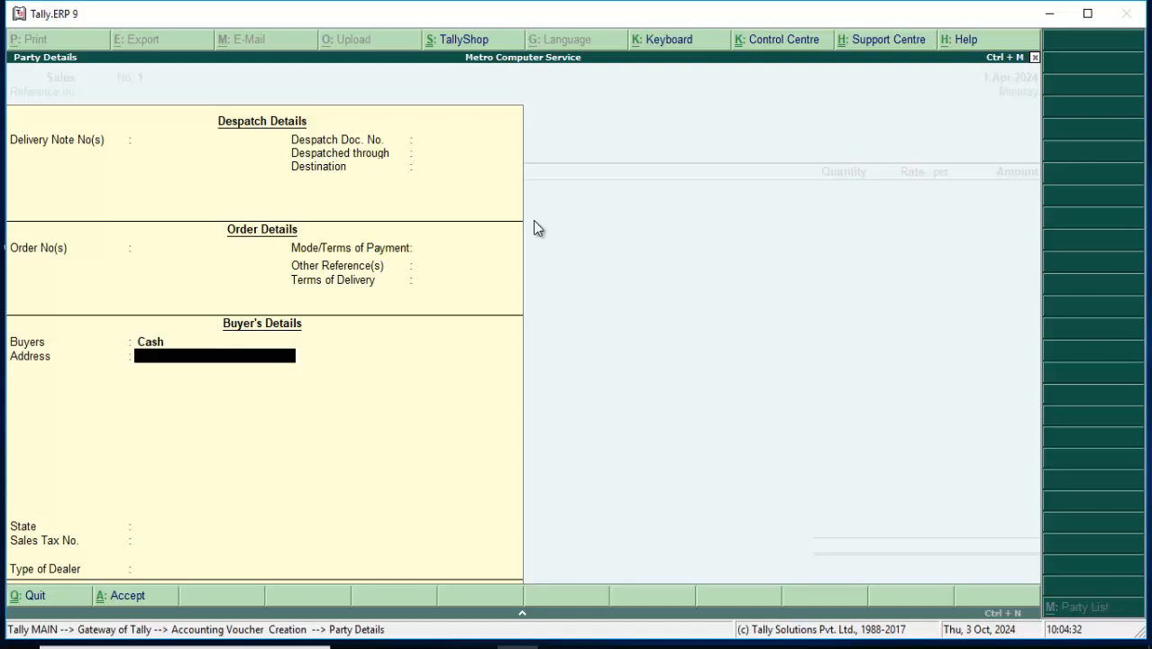
pyautogui.press('Return')
pyautogui.press('Return')
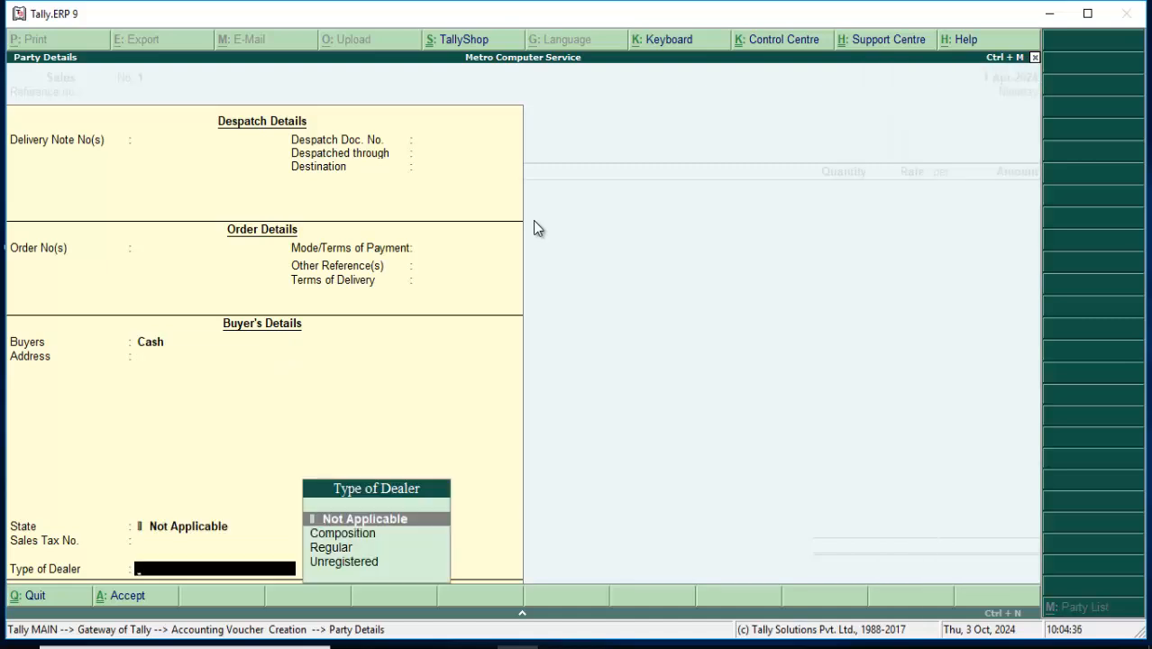
pyautogui.press('Down')
pyautogui.press('Down')
pyautogui.press('Return')
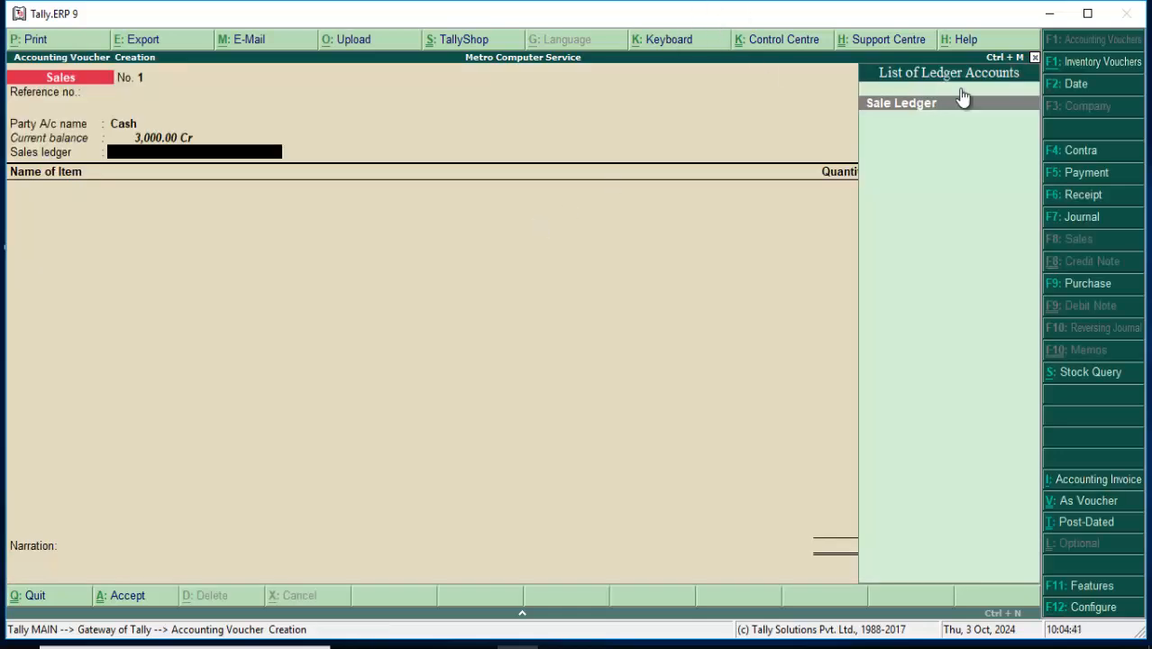
# - Assign Sale Ledger as the sales ledger and add the item Finger Keyboard USB with a quantity of 10 Pcs
pyautogui.press('Return')
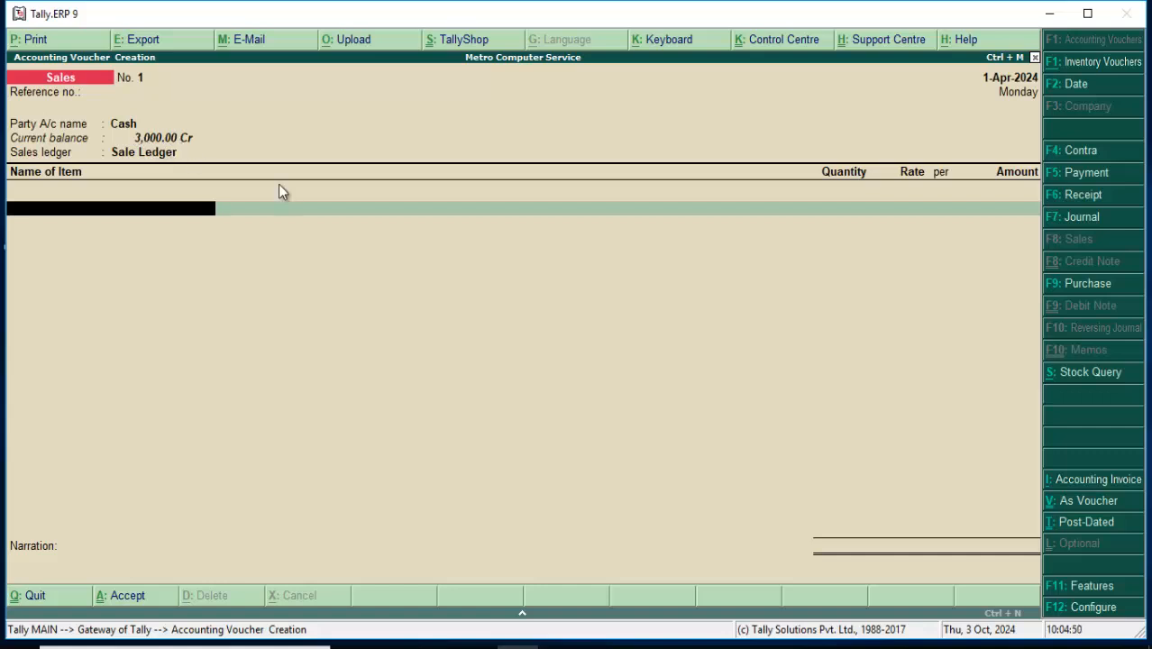
pyautogui.press('Down')
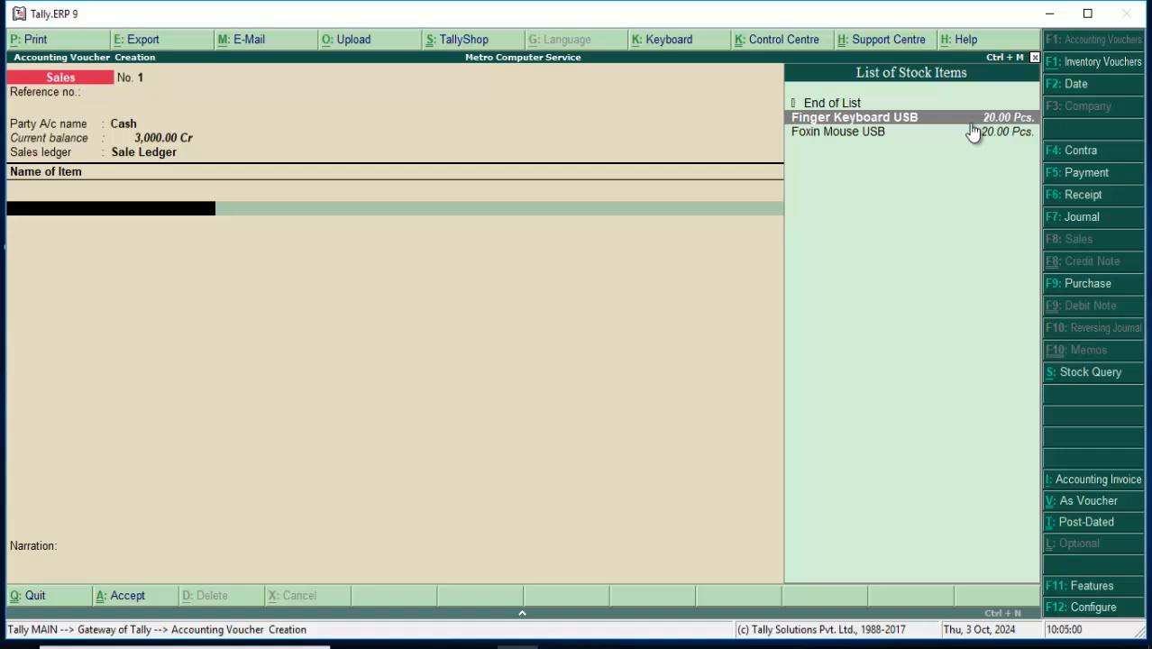
pyautogui.press('Return')
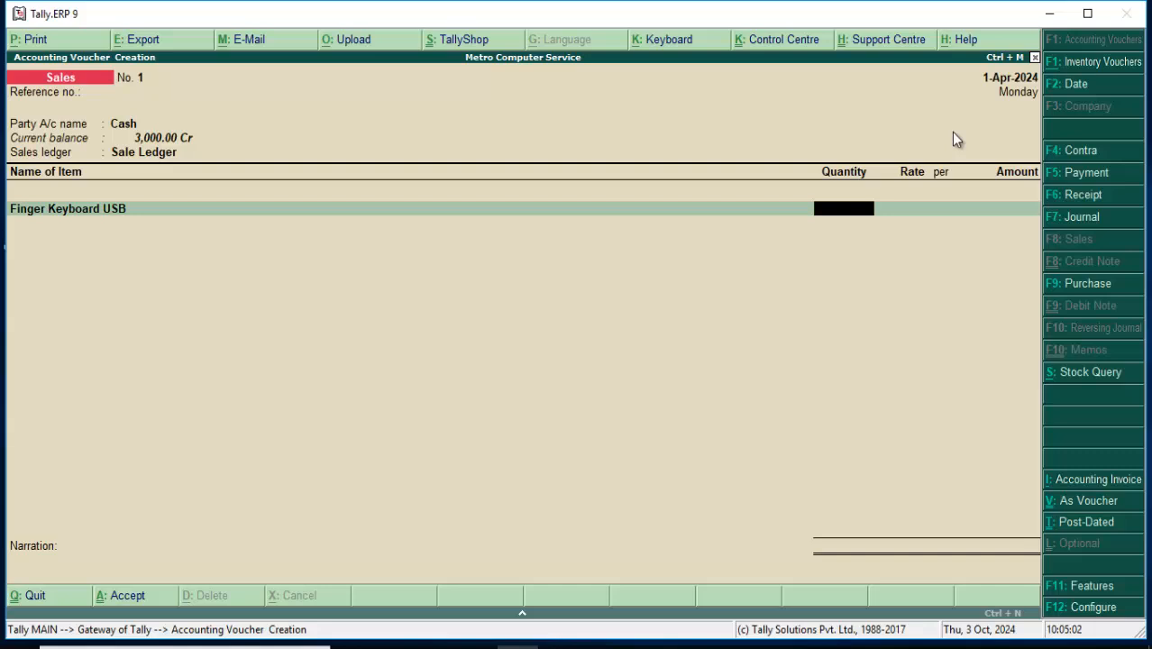
pyautogui.write('10')
pyautogui.press('Return')
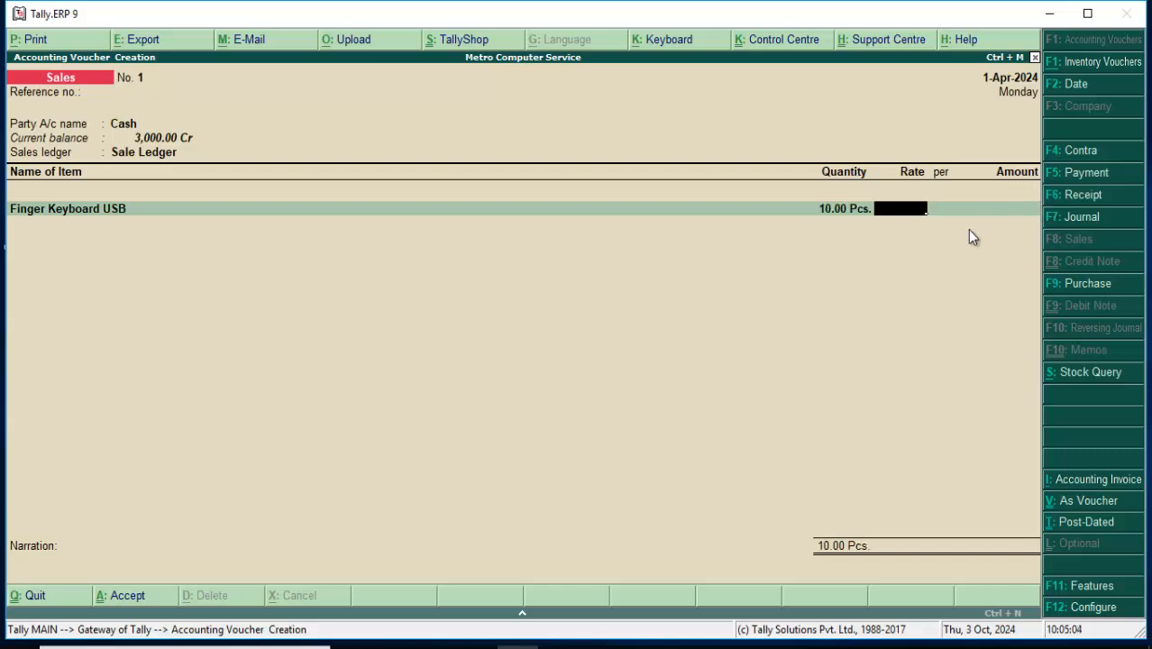
# - Set the Finger Keyboard USB rate to 250 per piece
pyautogui.write('10')
pyautogui.press('Return')
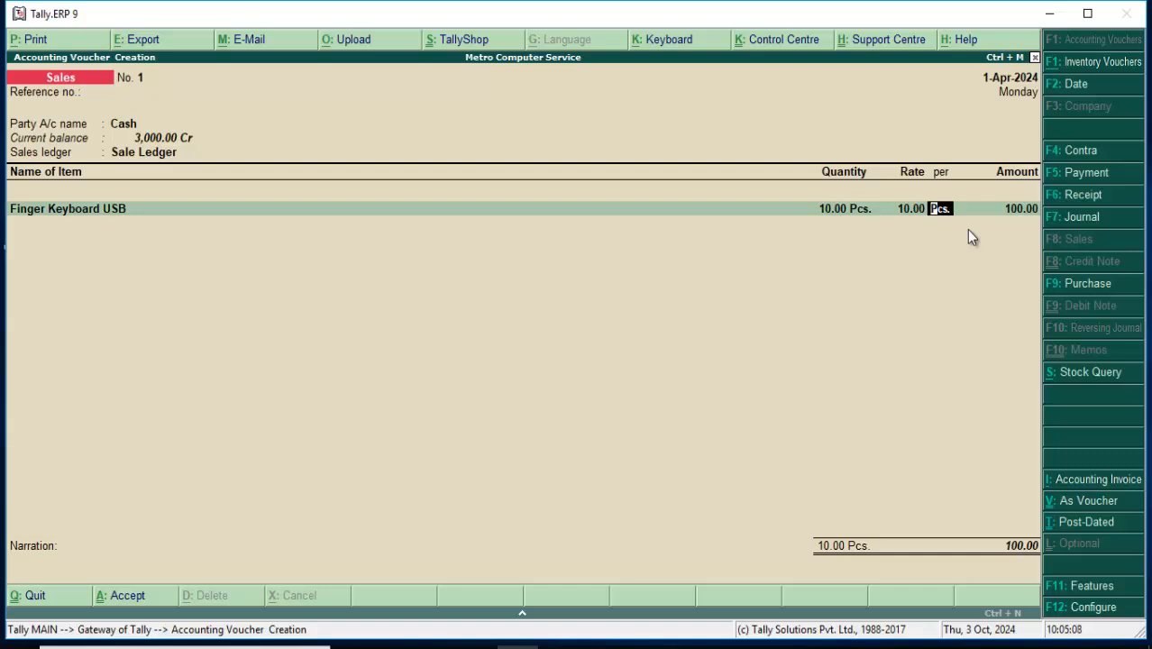
pyautogui.press('BackSpace')
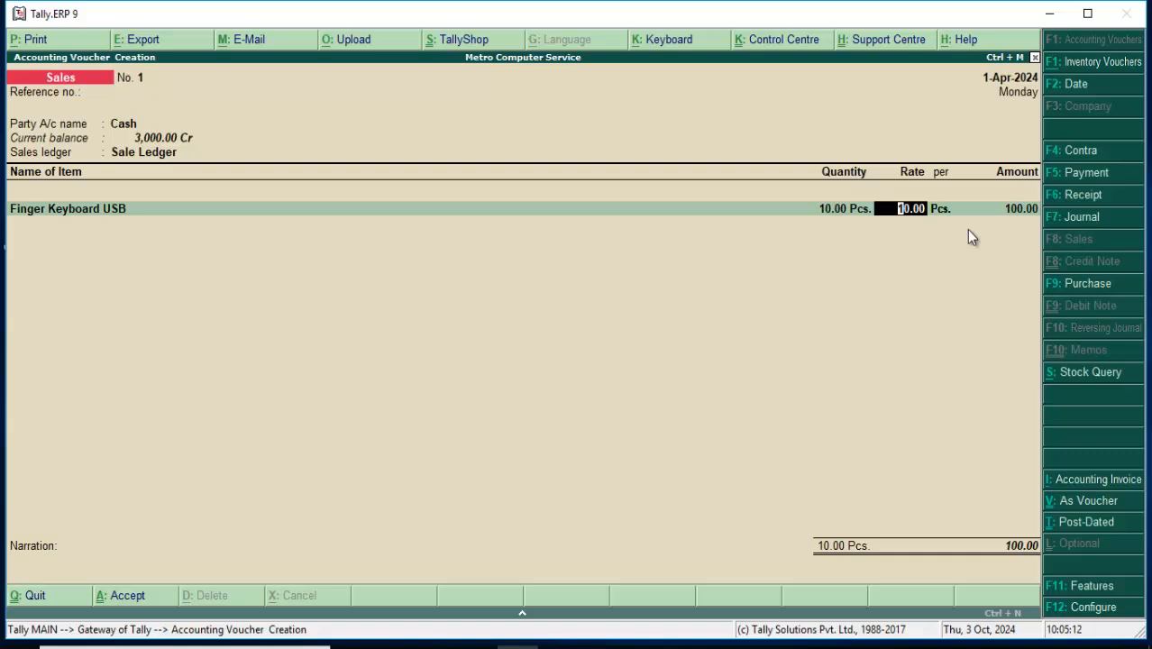
pyautogui.write('250')
pyautogui.press('Return')
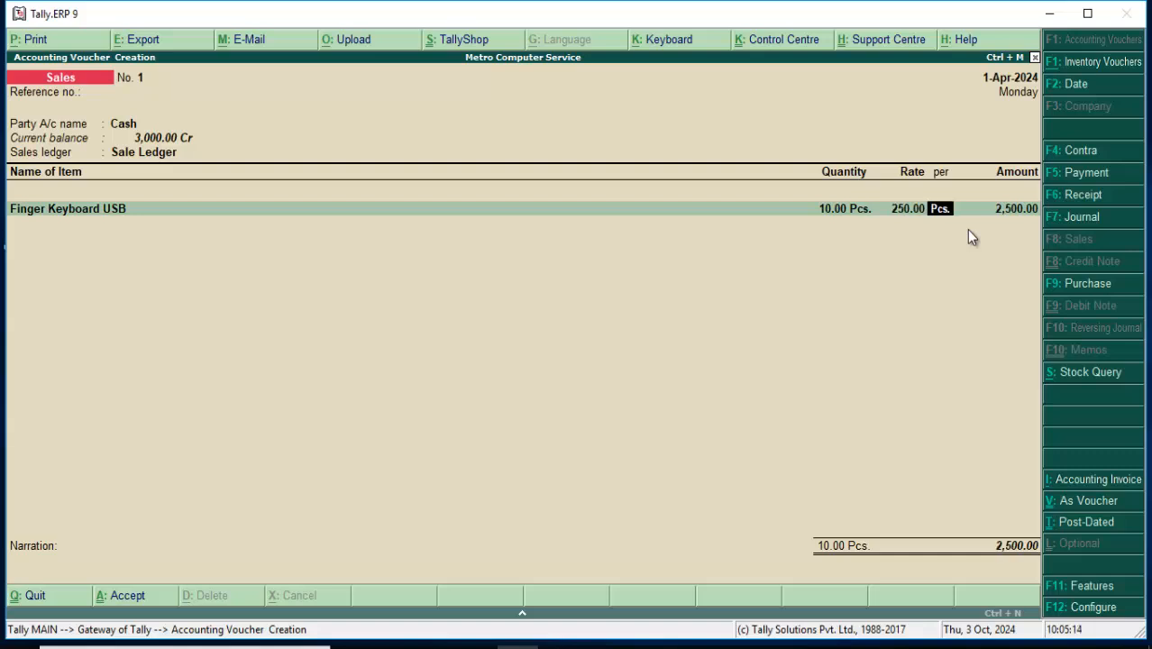
# - Add the item Foxin Mouse USB to the sales voucher with a quantity of 10 Pcs at a rate of 150 per piece
pyautogui.press('Return')
pyautogui.press('Return')
pyautogui.press('Down')
pyautogui.press('Down')
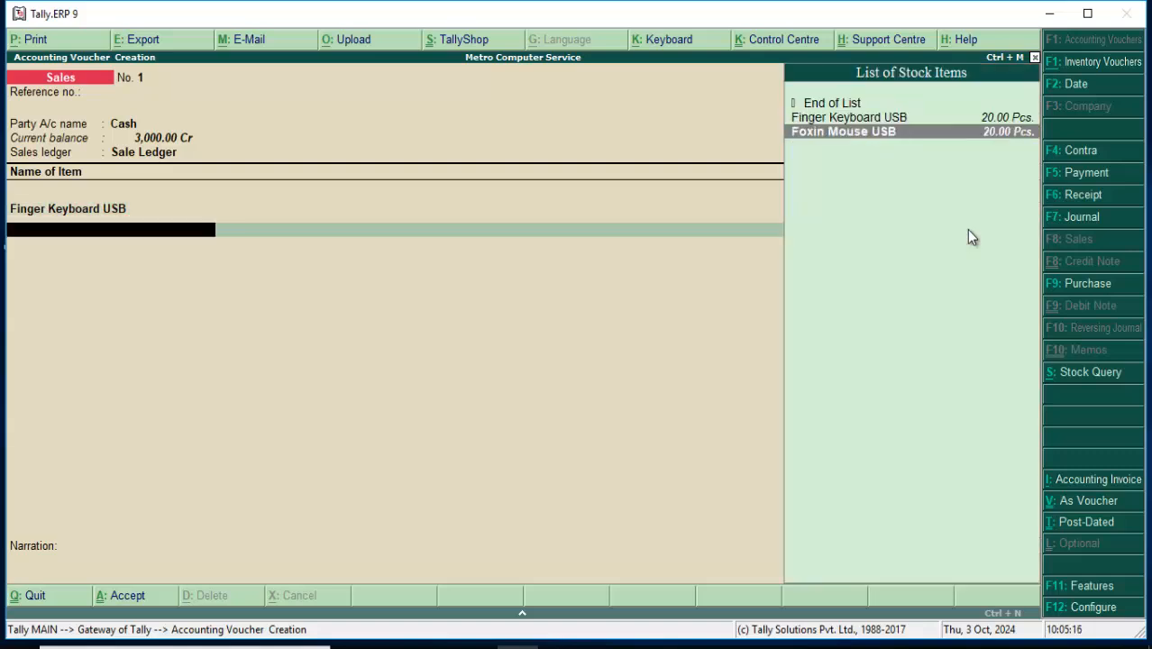
pyautogui.press('Return')
pyautogui.write('10')
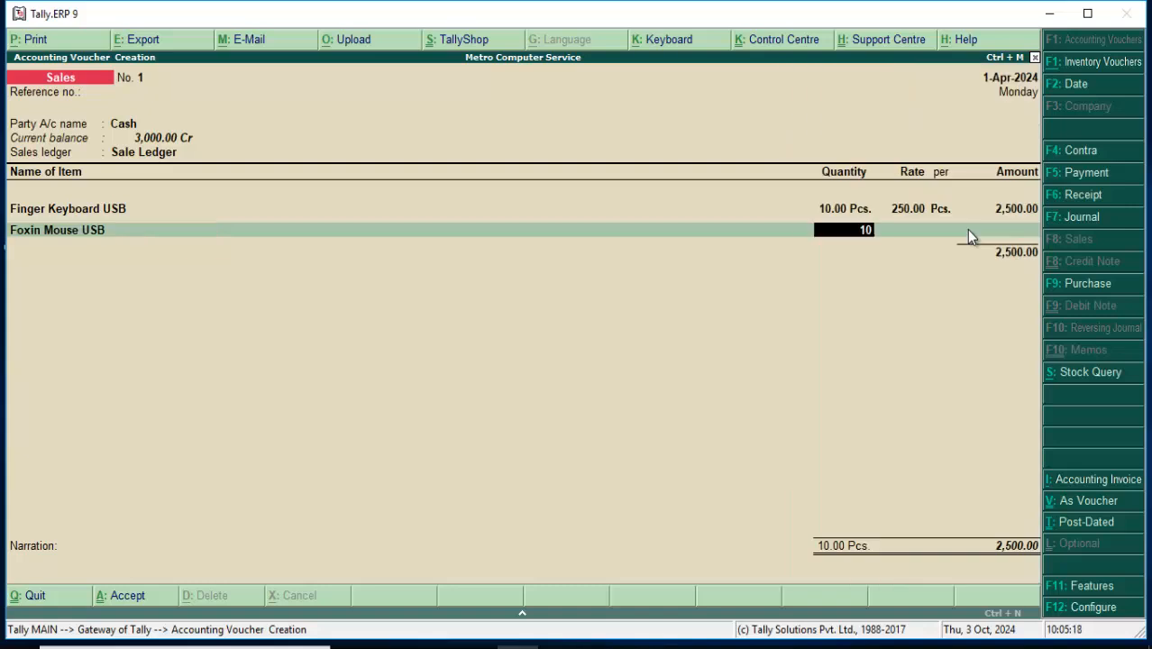
pyautogui.press('Return')
pyautogui.write('150')
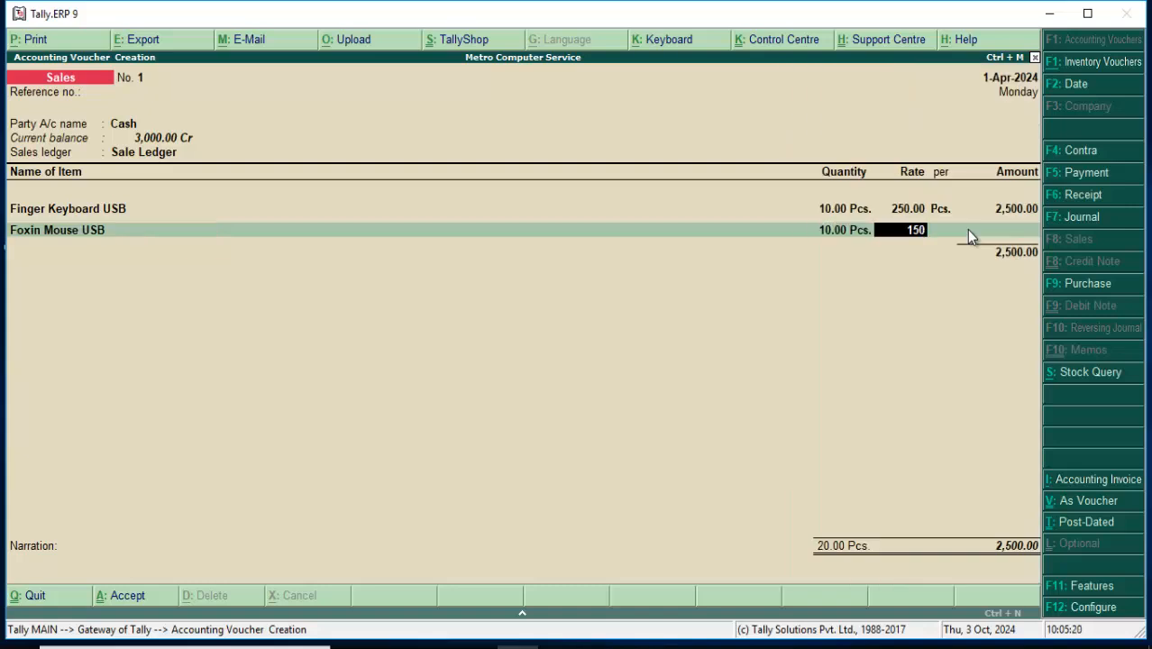
pyautogui.press('Return')
pyautogui.press('Return')
pyautogui.press('Return')
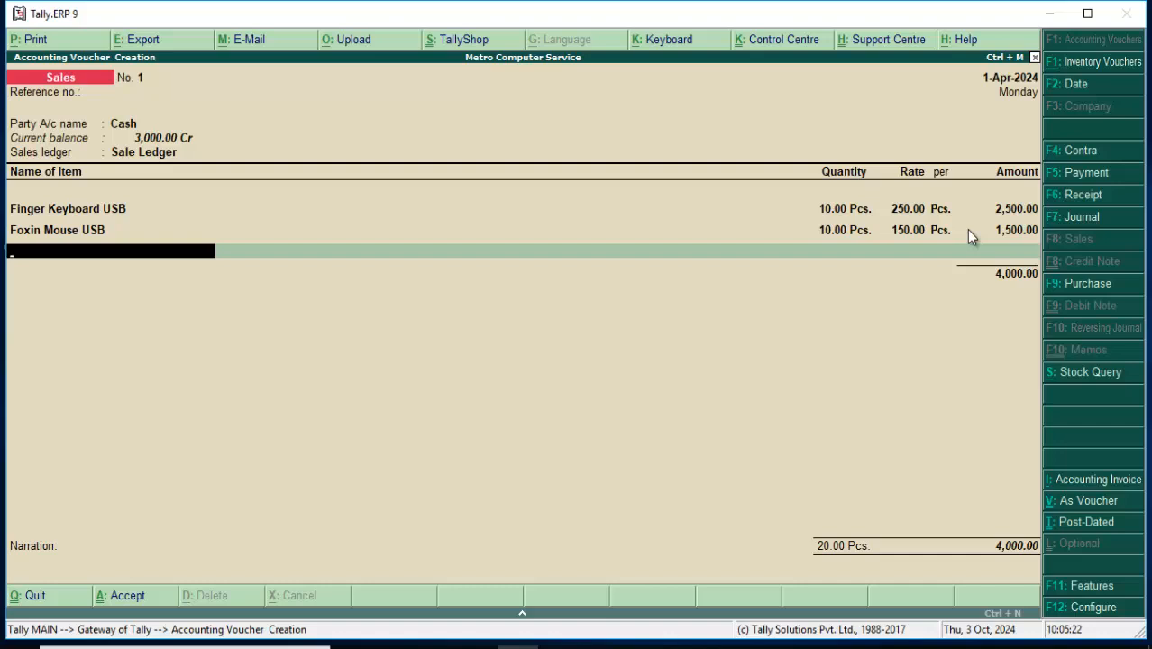
# - End the item list, enter the narration "being cash", save the sales voucher and leave voucher creation
pyautogui.press('Return')
pyautogui.press('Return')
pyautogui.press('Return')
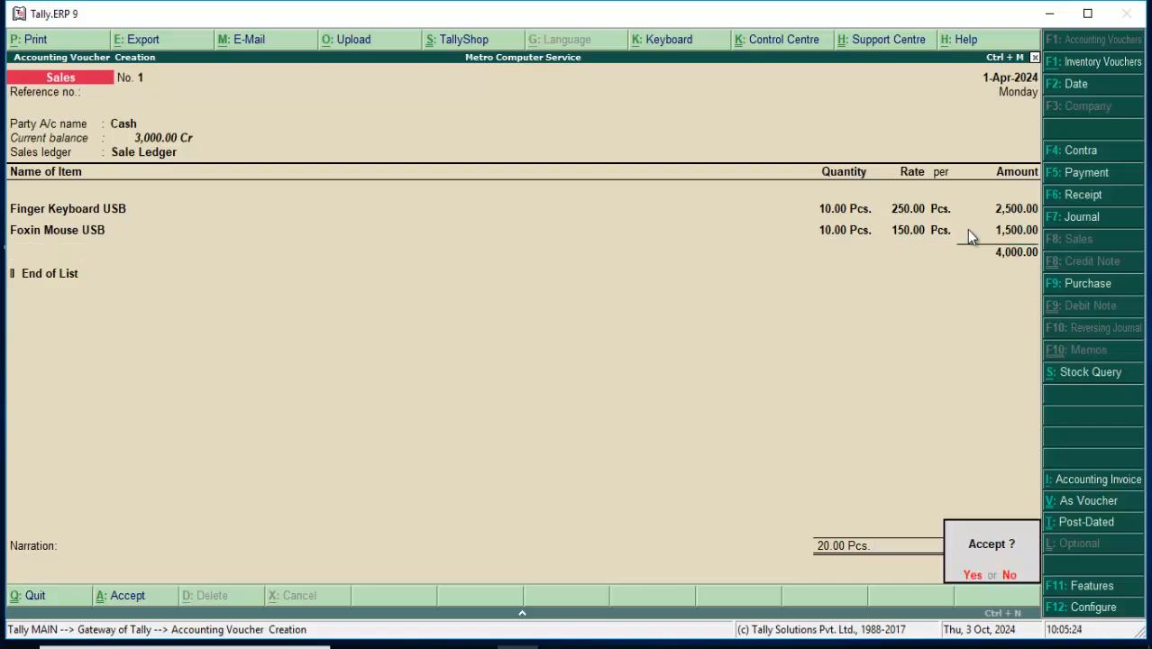
pyautogui.press('Escape')
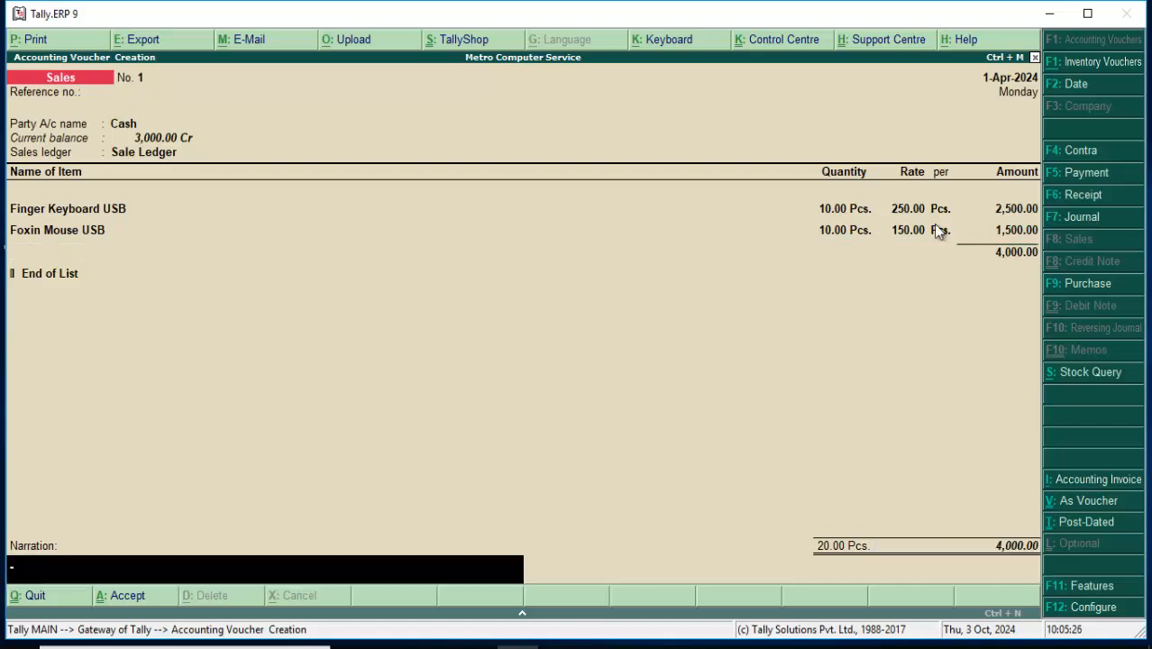
pyautogui.write('being cash')
pyautogui.press('Return')
pyautogui.press('Return')
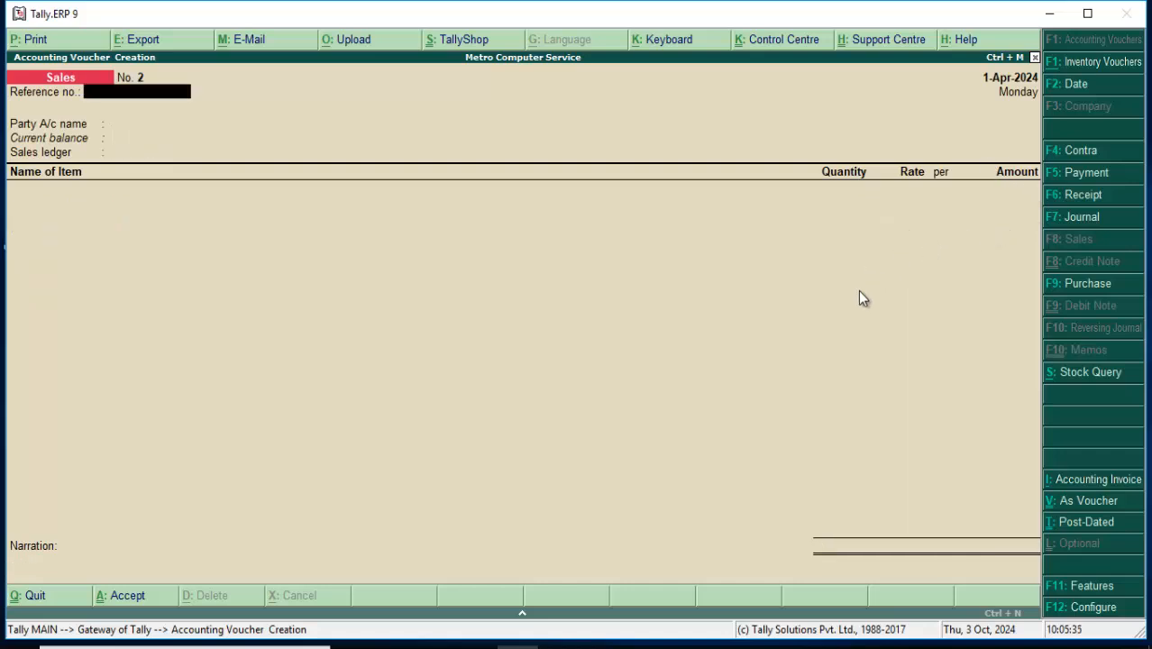
pyautogui.press('Escape')
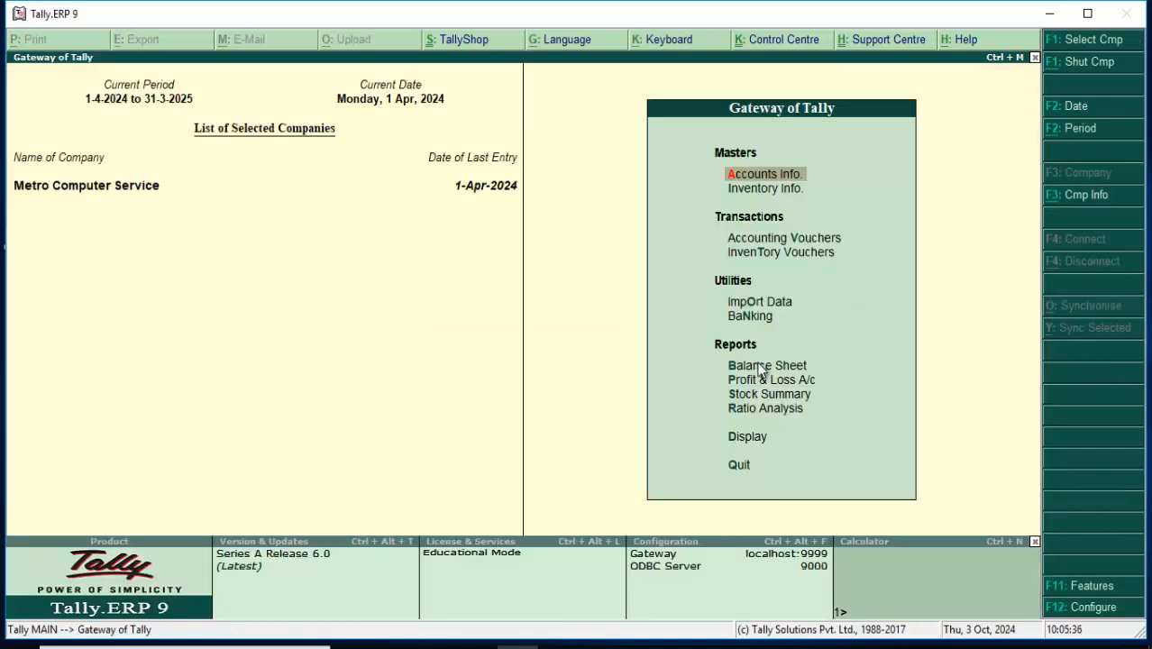
# - Examine the Balance Sheet's Current Assets, drilling through Cash-in-hand to the Cash ledger's monthly summary, and return to the Gateway of Tally
pyautogui.click(760, 368)
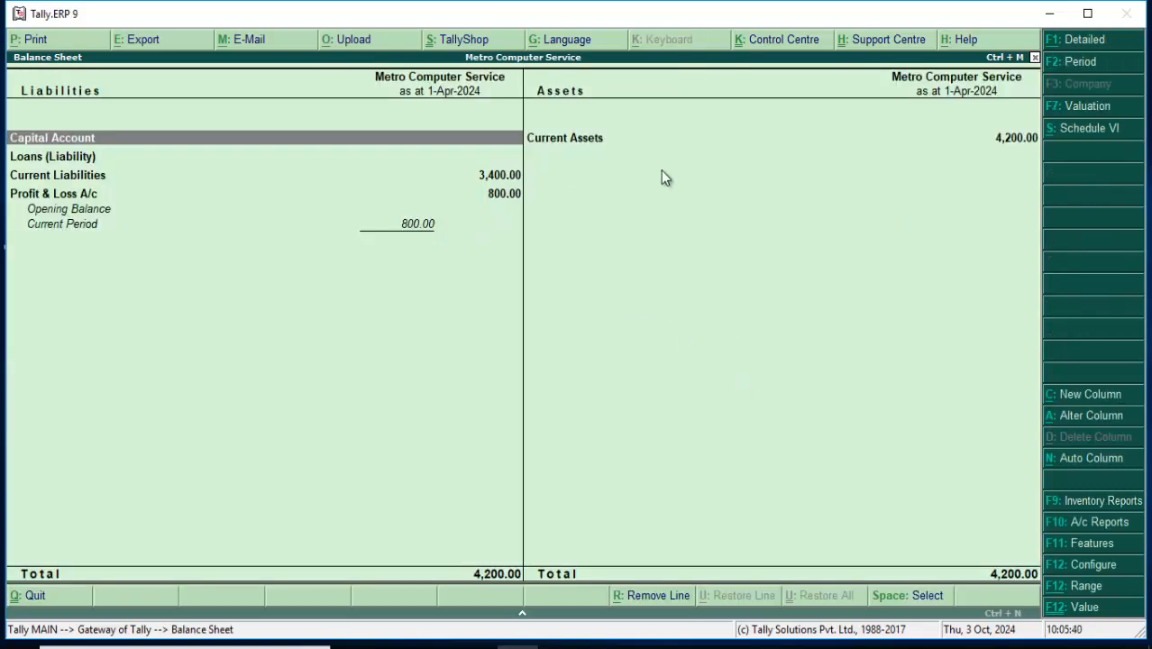
pyautogui.click(582, 139)
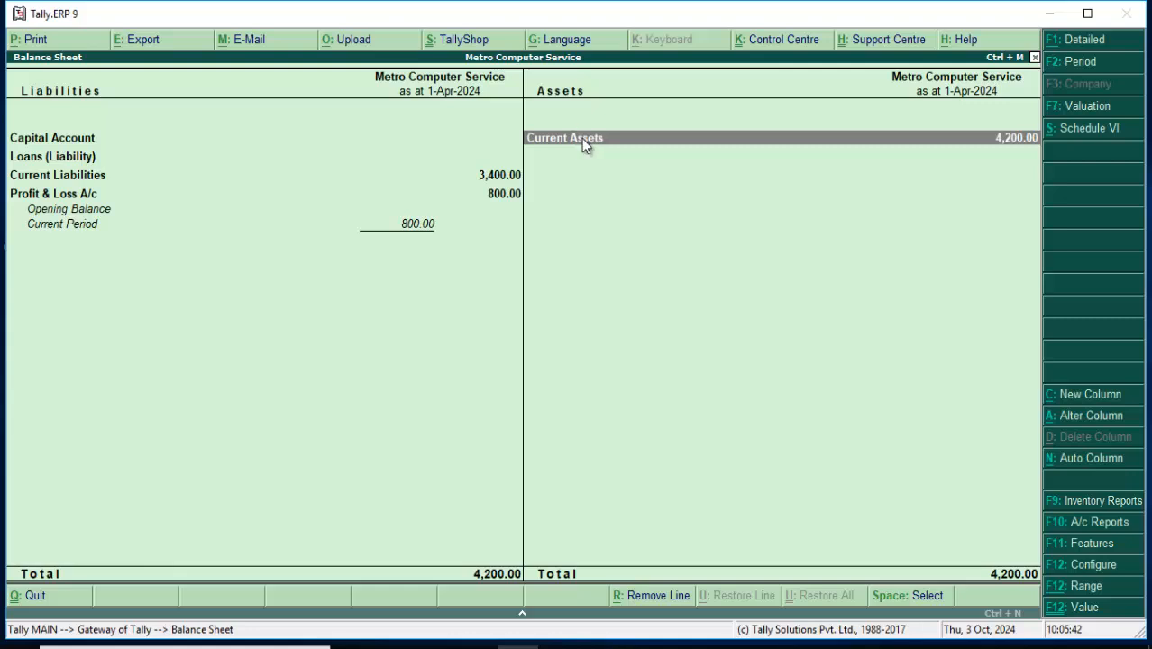
pyautogui.click(581, 140)
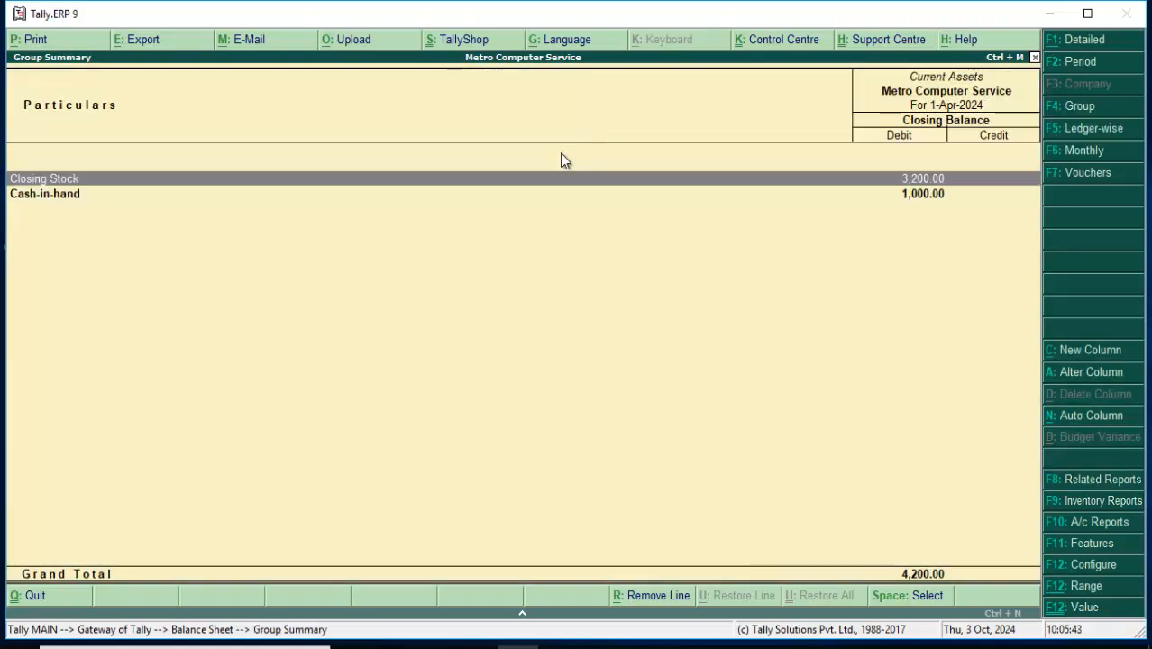
pyautogui.click(928, 203)
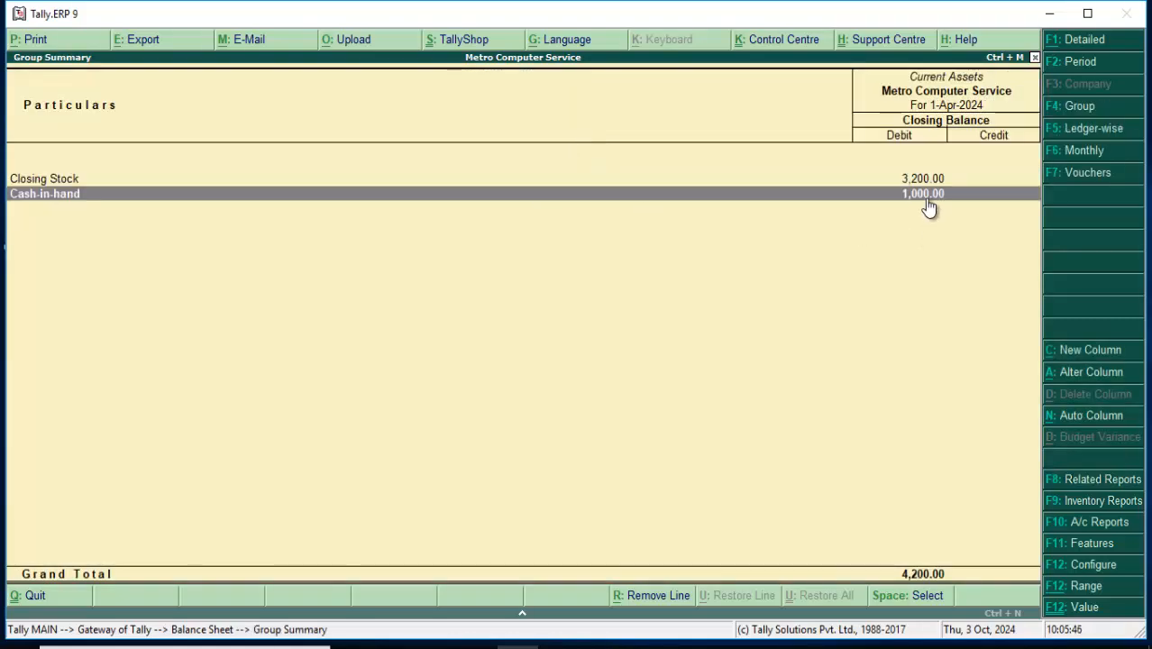
pyautogui.click(926, 202)
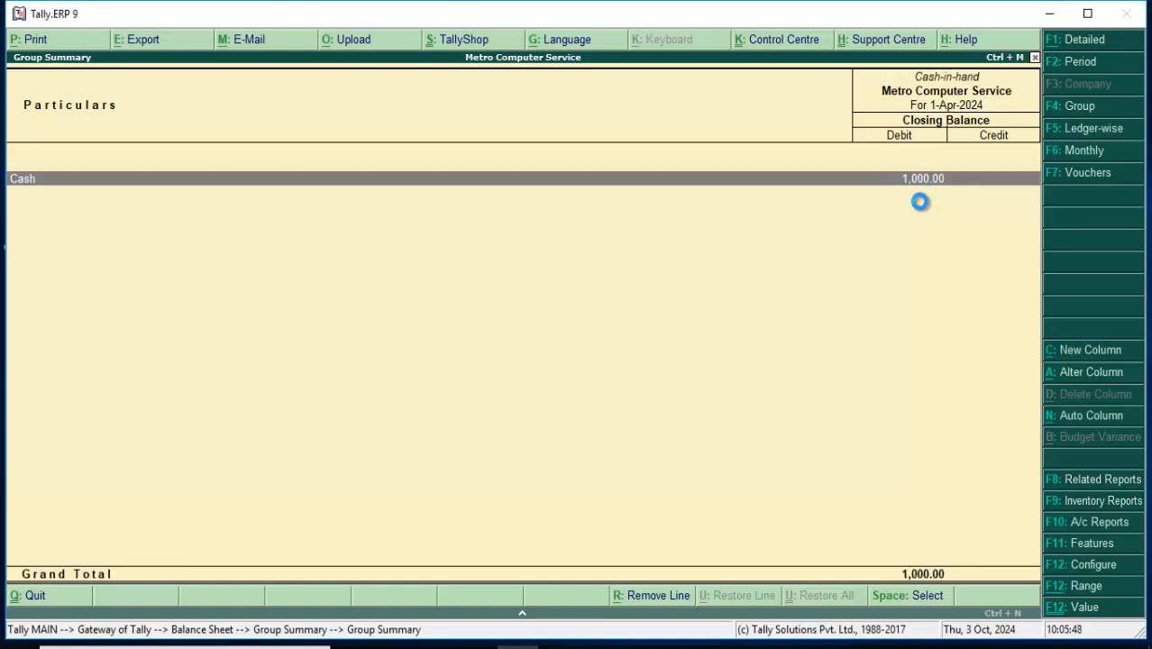
pyautogui.press('Return')
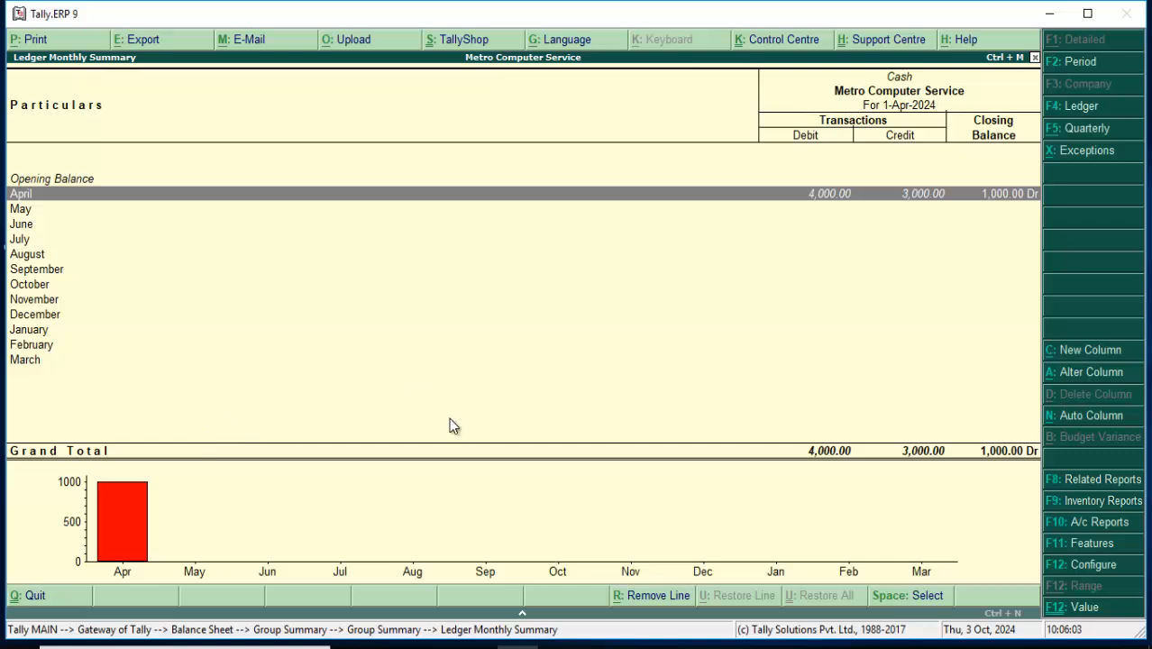
pyautogui.press('Escape')
pyautogui.press('Escape')
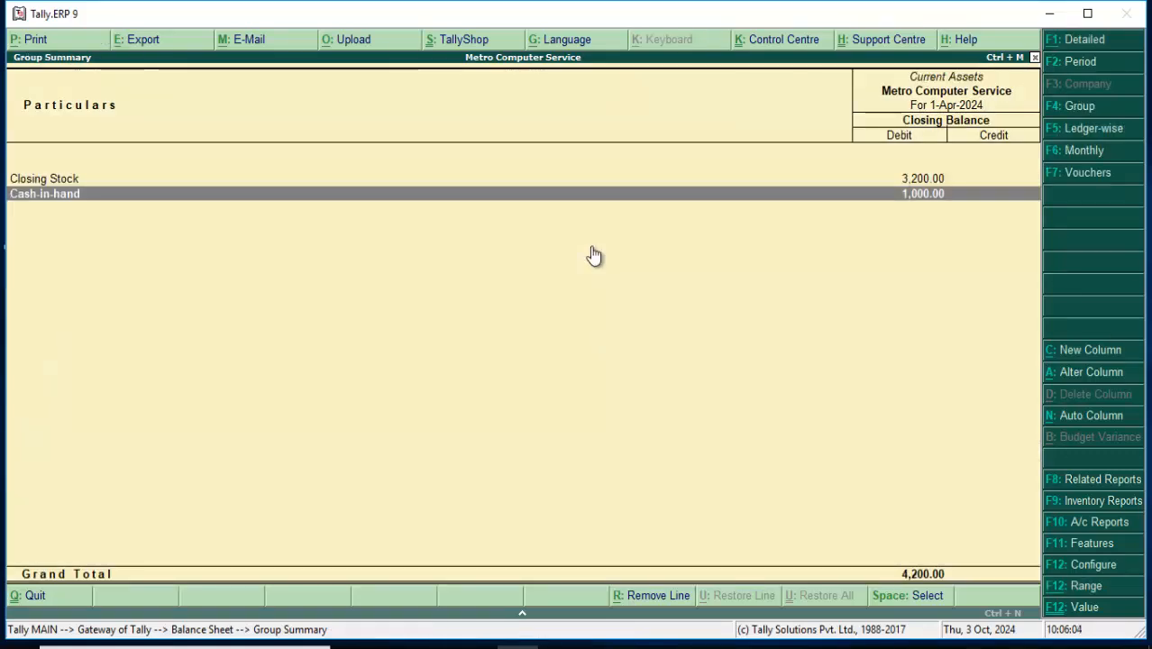
pyautogui.press('Escape')
pyautogui.press('Escape')
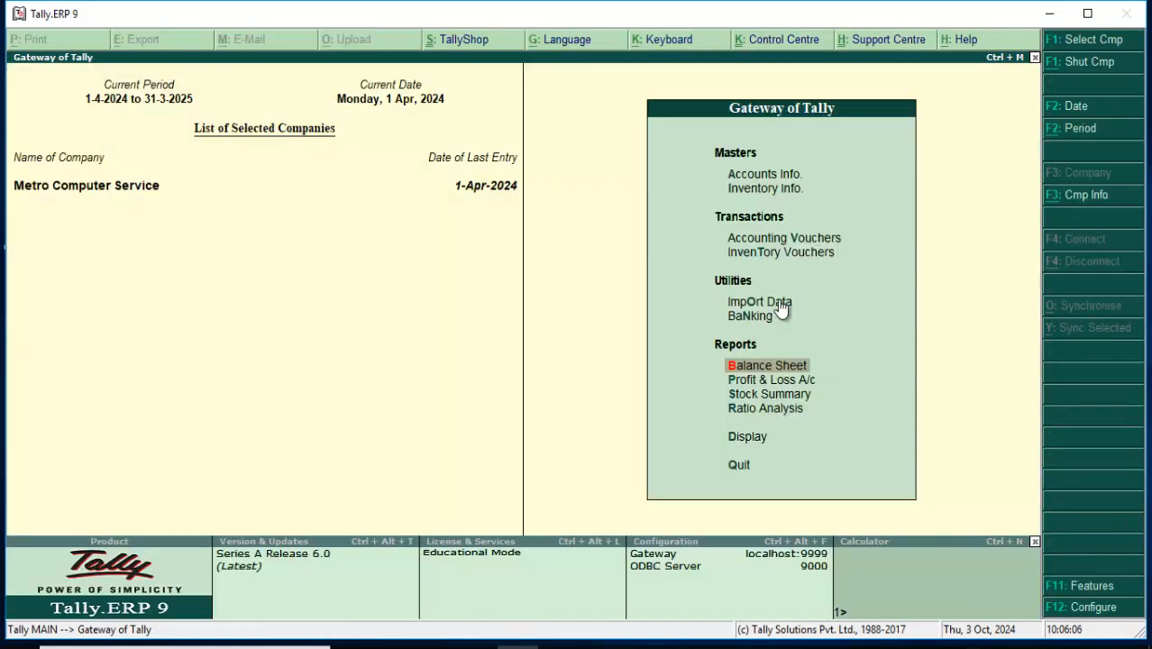
# - Review the sales and purchase vouchers in the Day Book and return to the Gateway of Tally
pyautogui.press('Down')
pyautogui.press('Down')
pyautogui.press('Down')
pyautogui.press('Down')
pyautogui.press('Return')
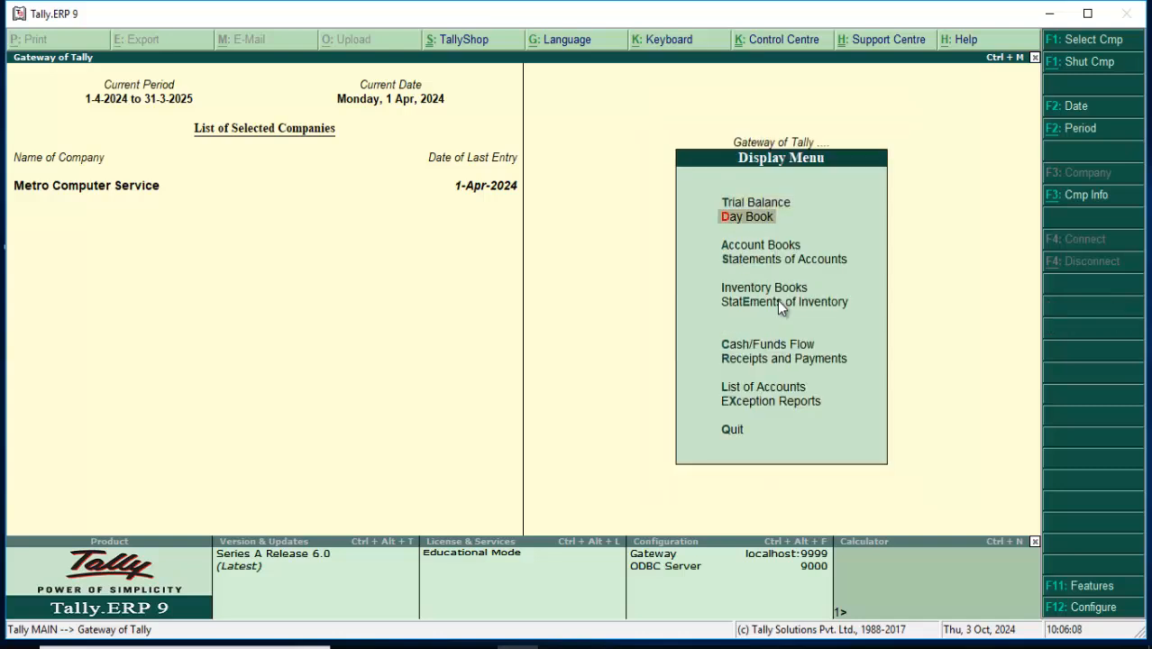
pyautogui.press('Return')
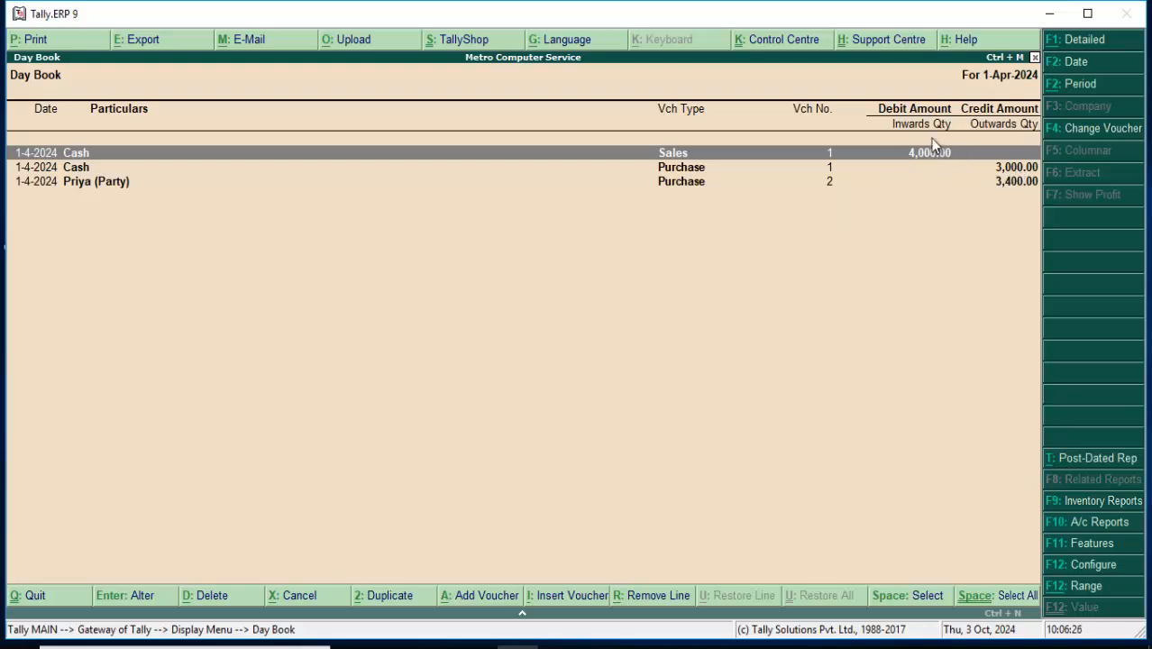
pyautogui.press('Escape')
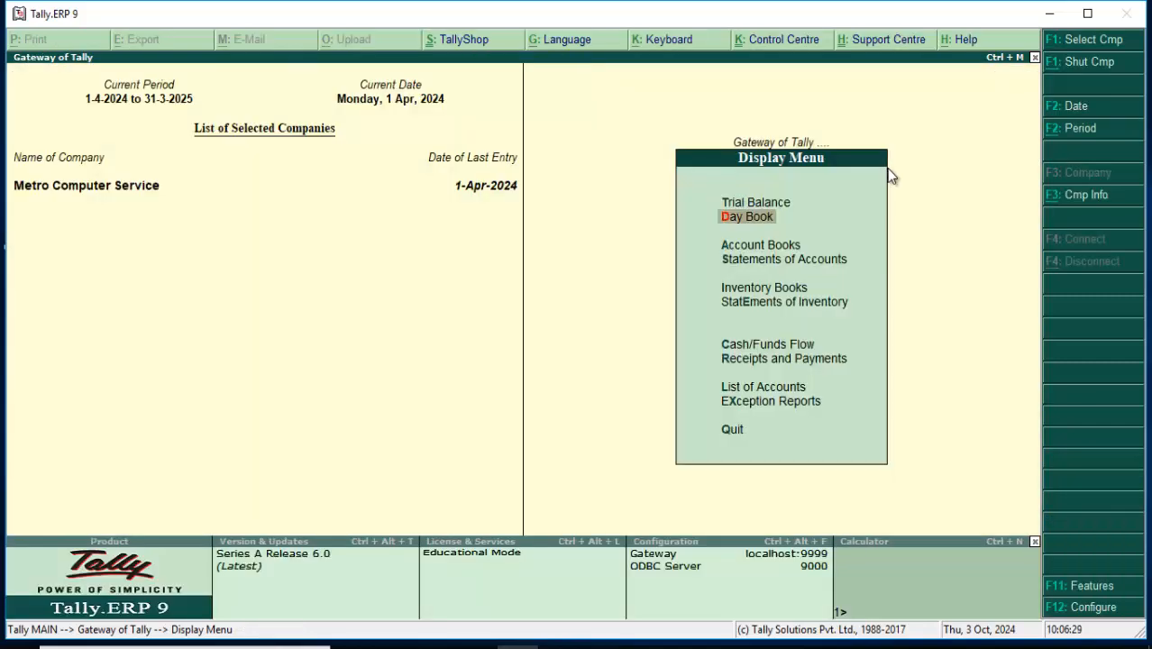
pyautogui.press('Escape')
# - Check the Profit & Loss A/c for the company's sales, purchases, closing stock and profit
pyautogui.press('Up')
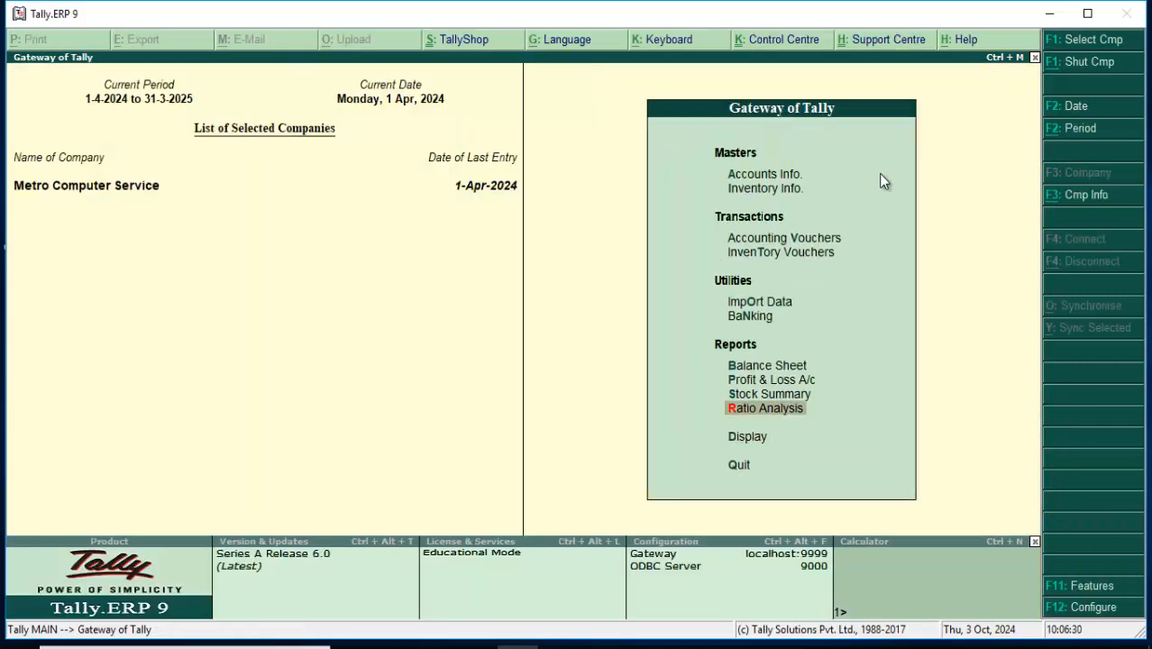
pyautogui.press('Up')
pyautogui.press('Up')
pyautogui.press('Return')
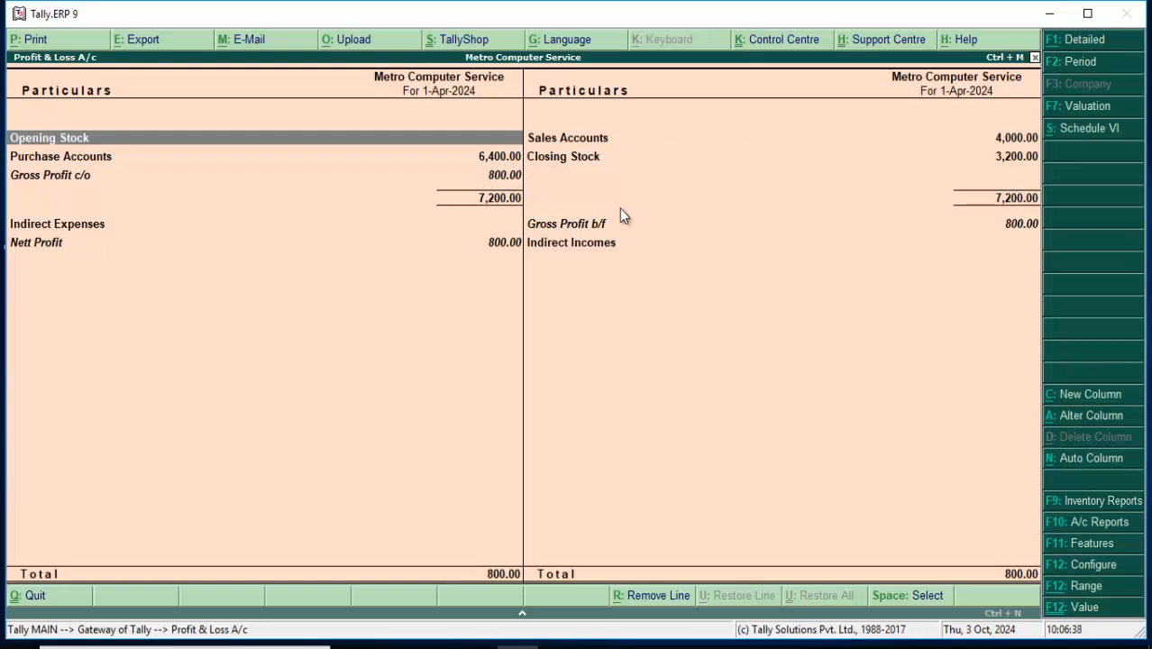
pyautogui.press('Escape')
# - Reopen the Balance Sheet and check the Closing Stock and Cash-in-hand balances within Current Assets
pyautogui.press('Up')
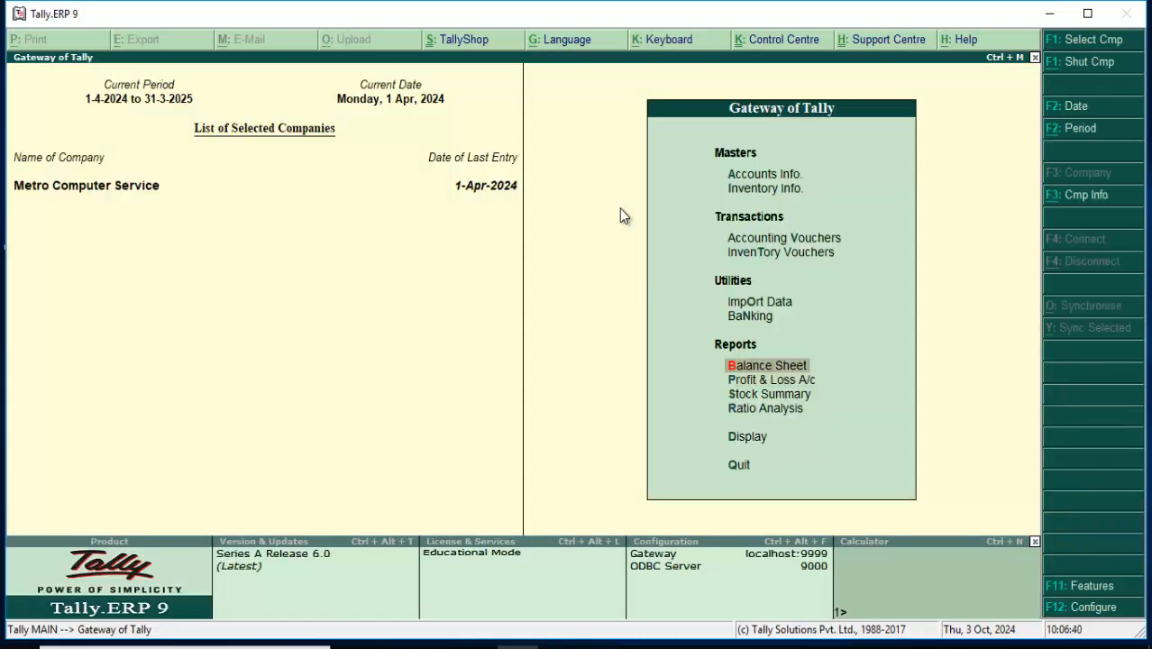
pyautogui.press('Return')
pyautogui.press('Right')
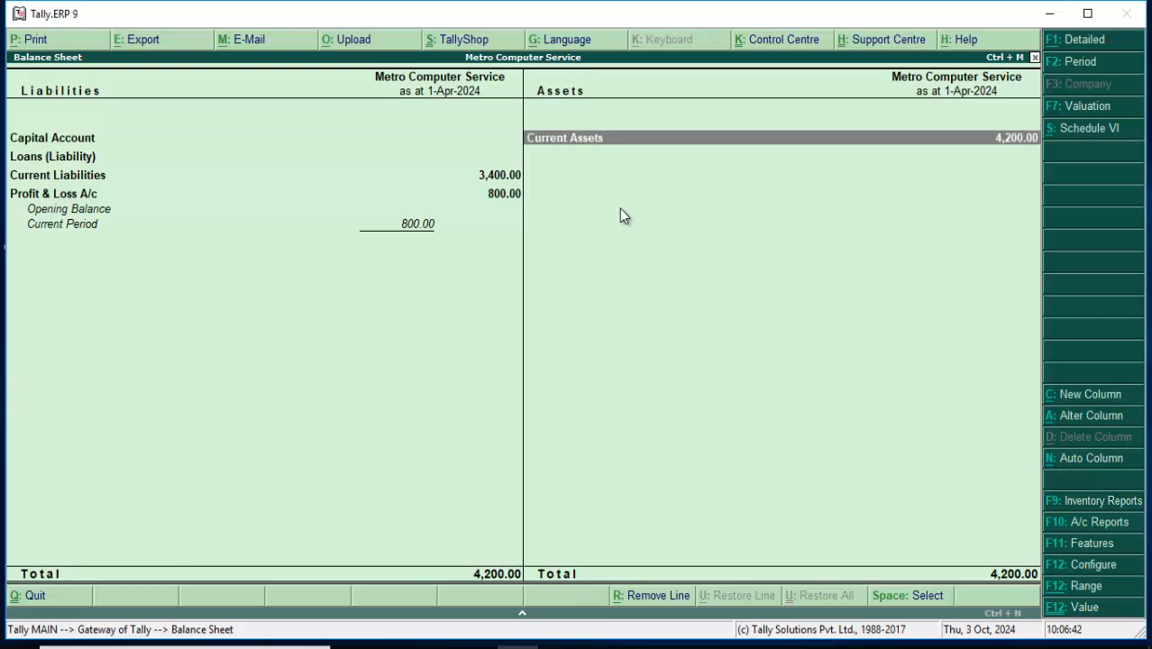
pyautogui.press('Return')
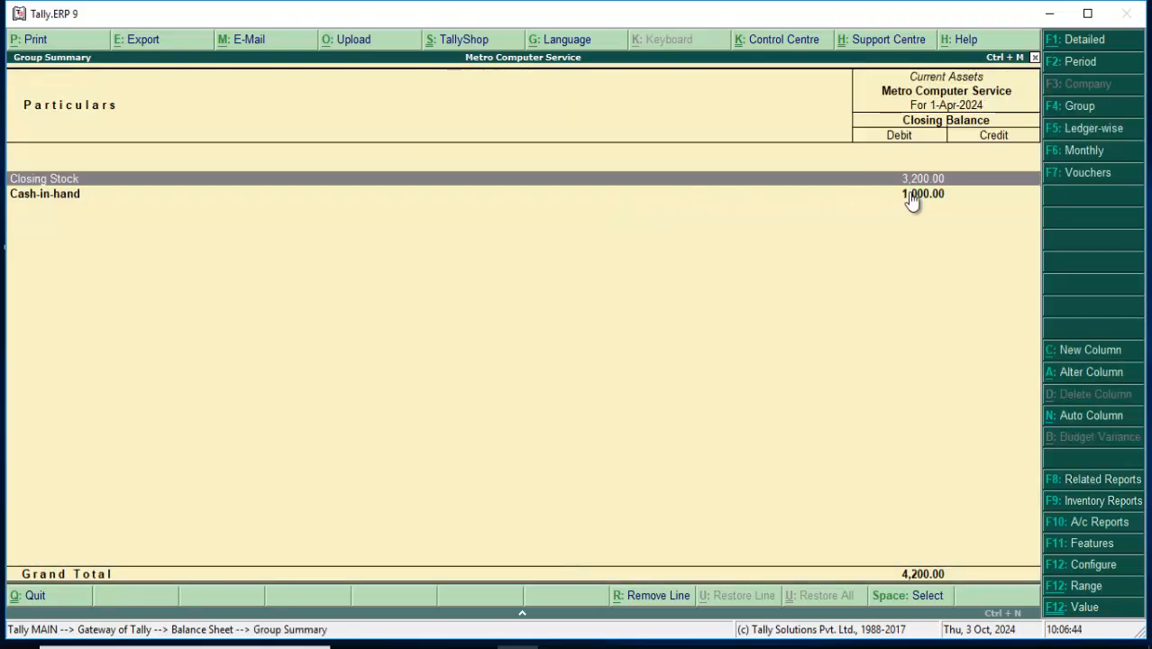
pyautogui.click(909, 206)
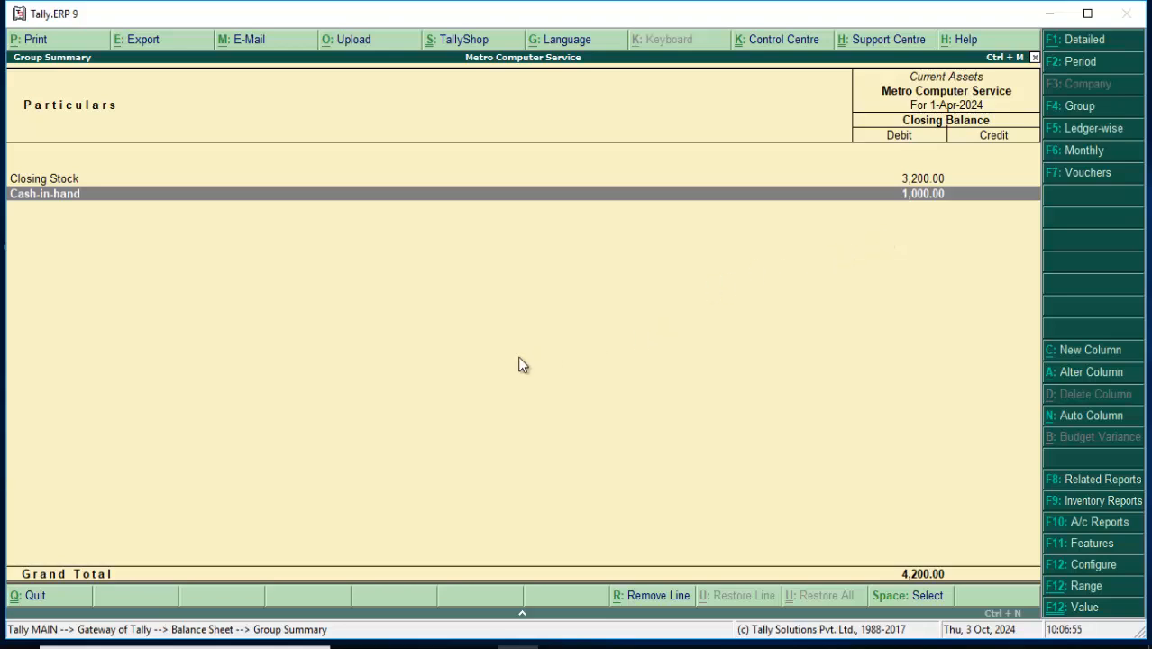
pyautogui.click(476, 648)
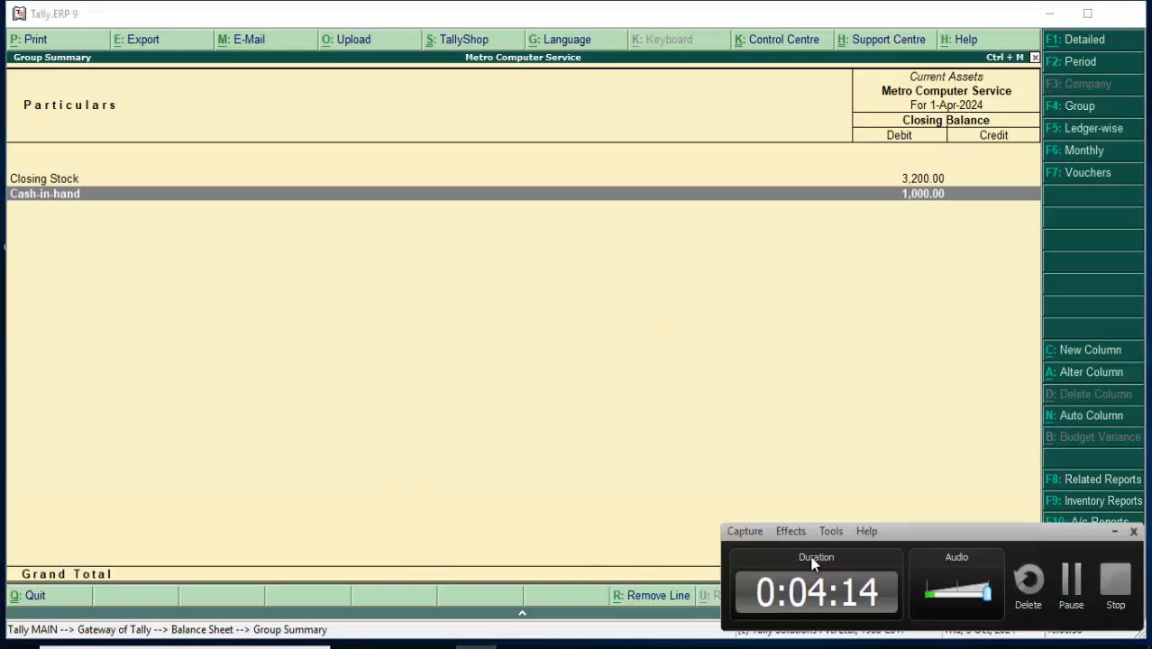